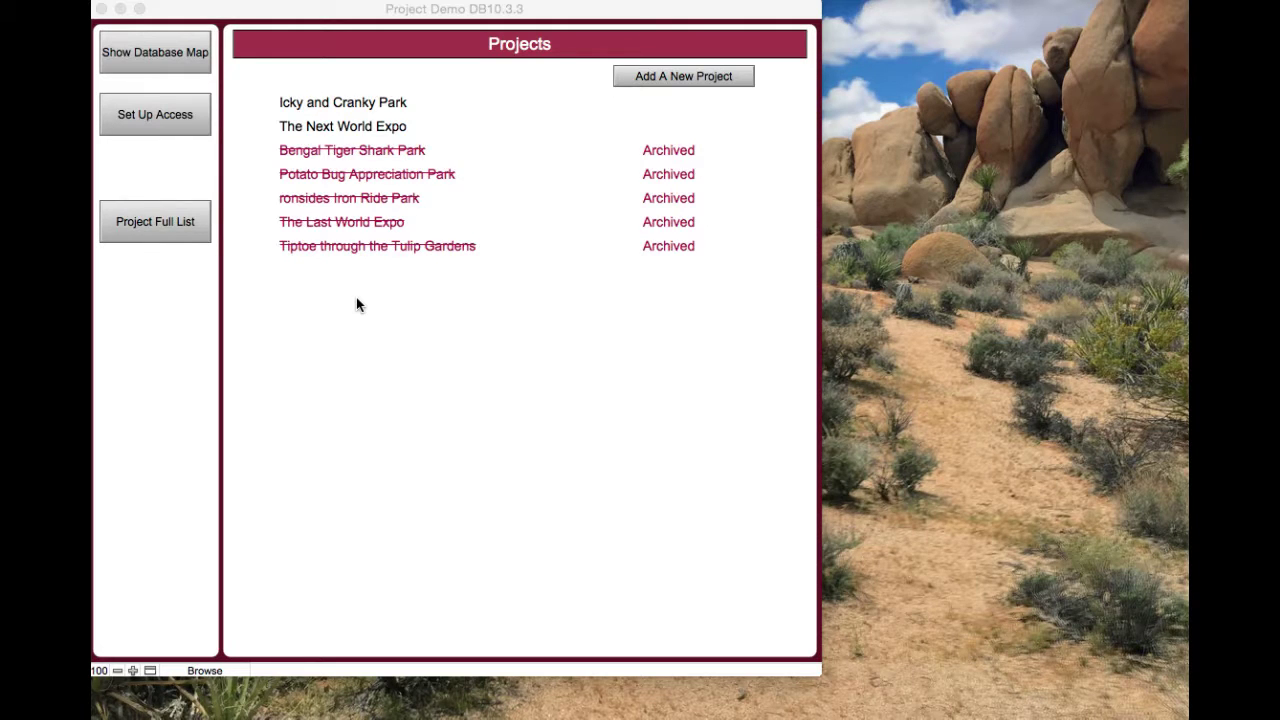
- Activate the Project Demo window and show its Database Table Map diagram
left_click(151, 57)
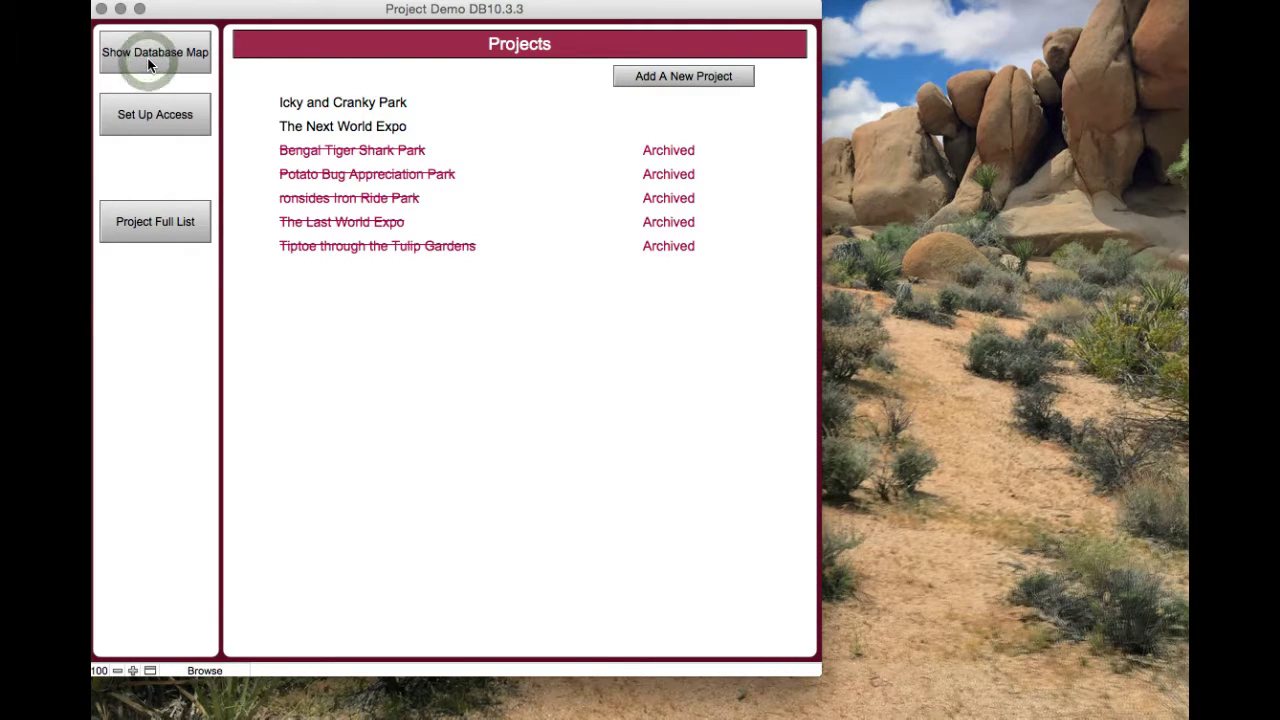
left_click(157, 54)
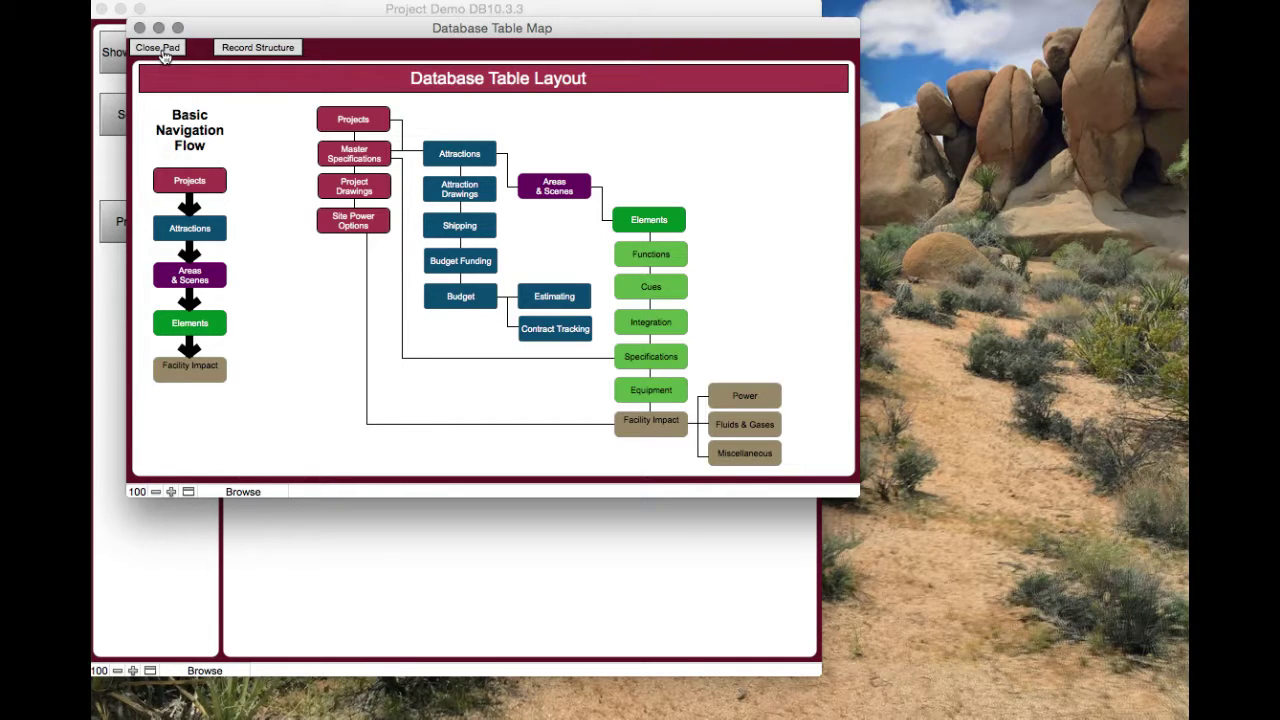
- View the Record Structure diagram, then close the database map to return to the Projects list
left_click(258, 48)
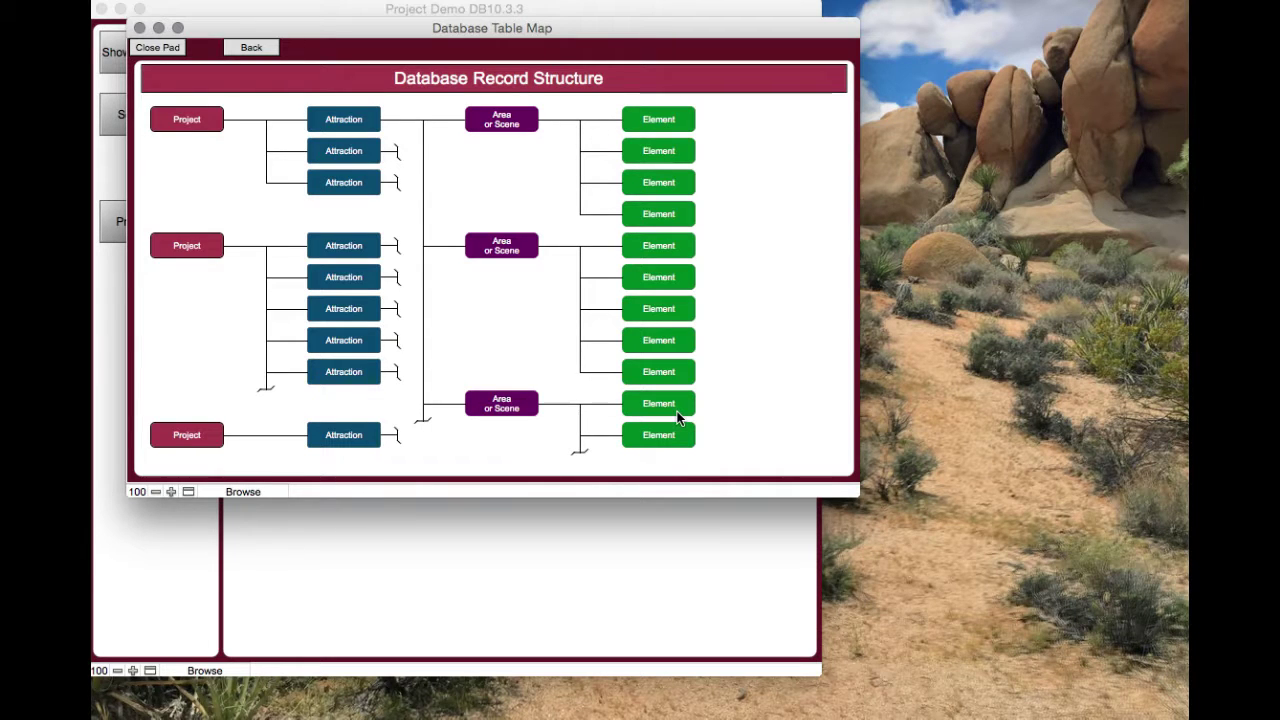
left_click(155, 47)
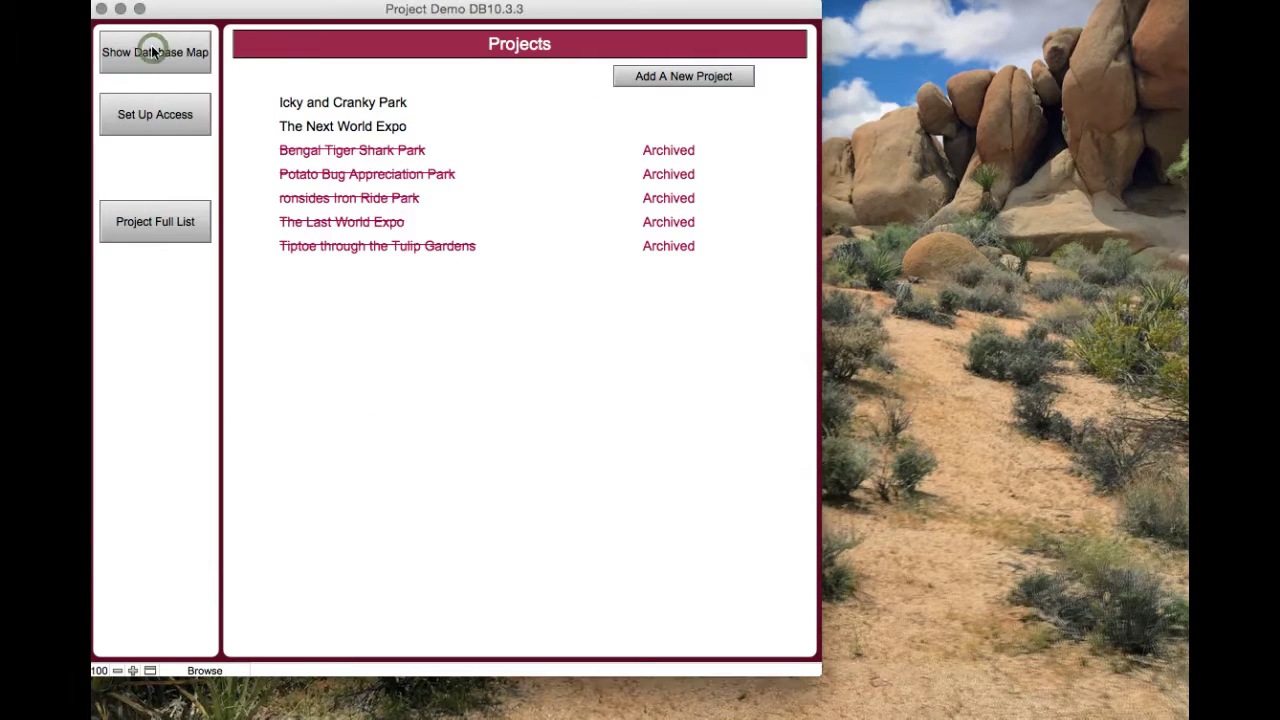
left_click(286, 262)
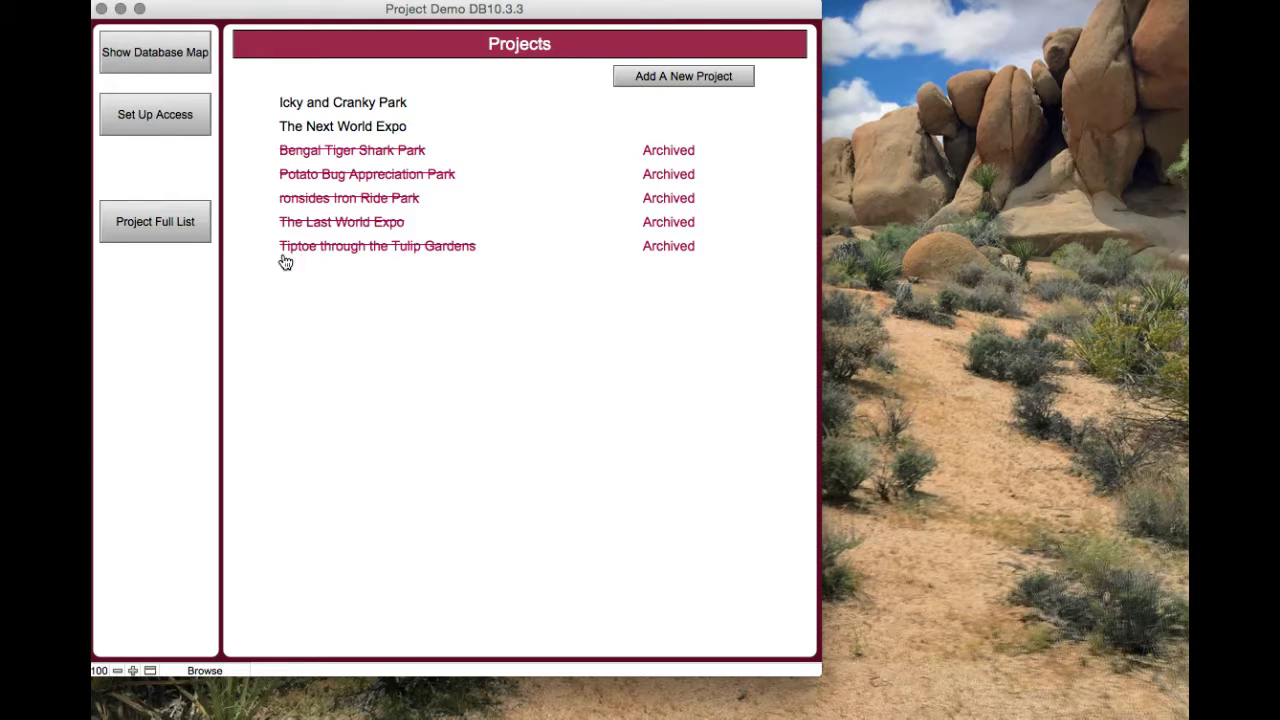
left_click(155, 52)
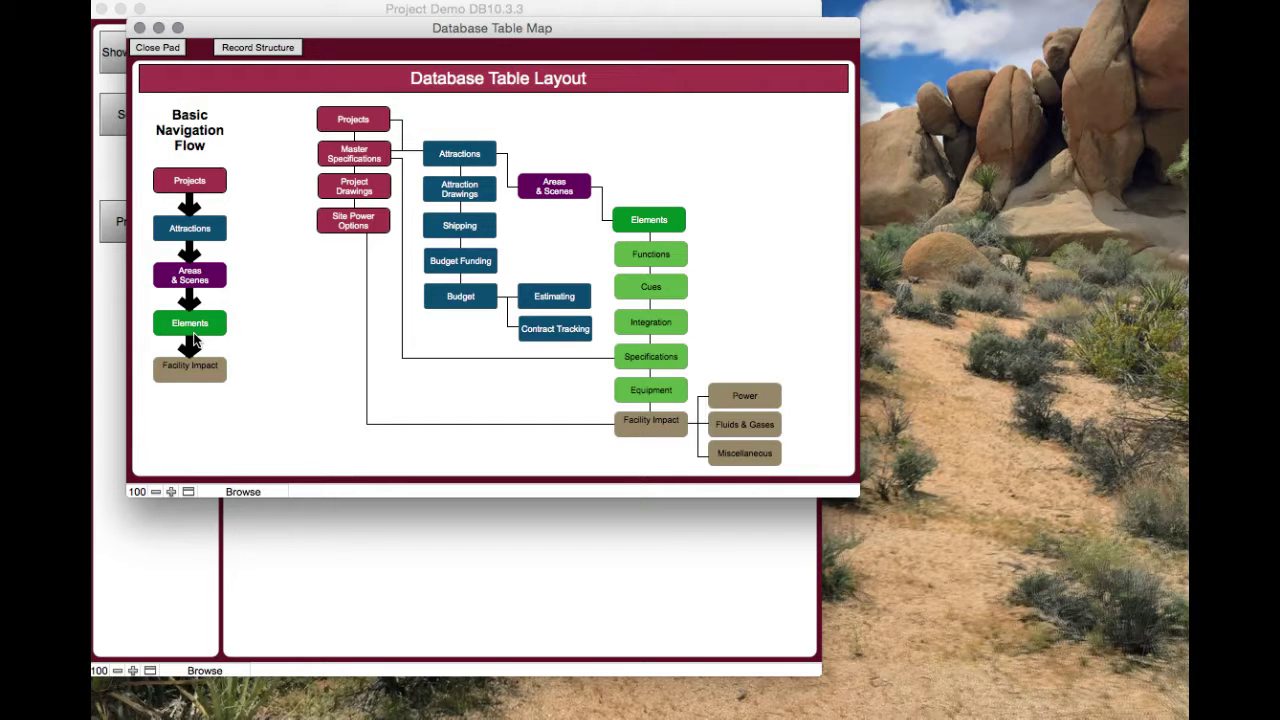
left_click(172, 48)
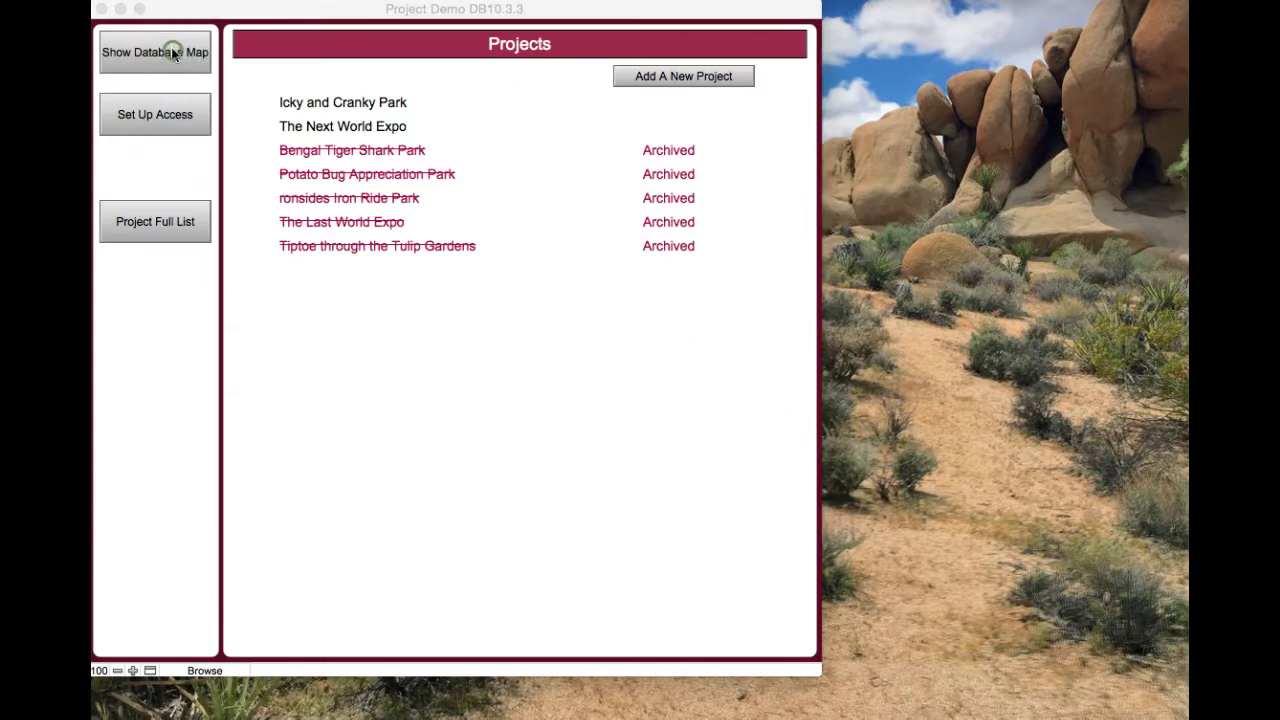
- Open the Icky and Cranky Park project record and view its picture enlarged in the Picture Pad
left_click(358, 108)
left_click(358, 108)
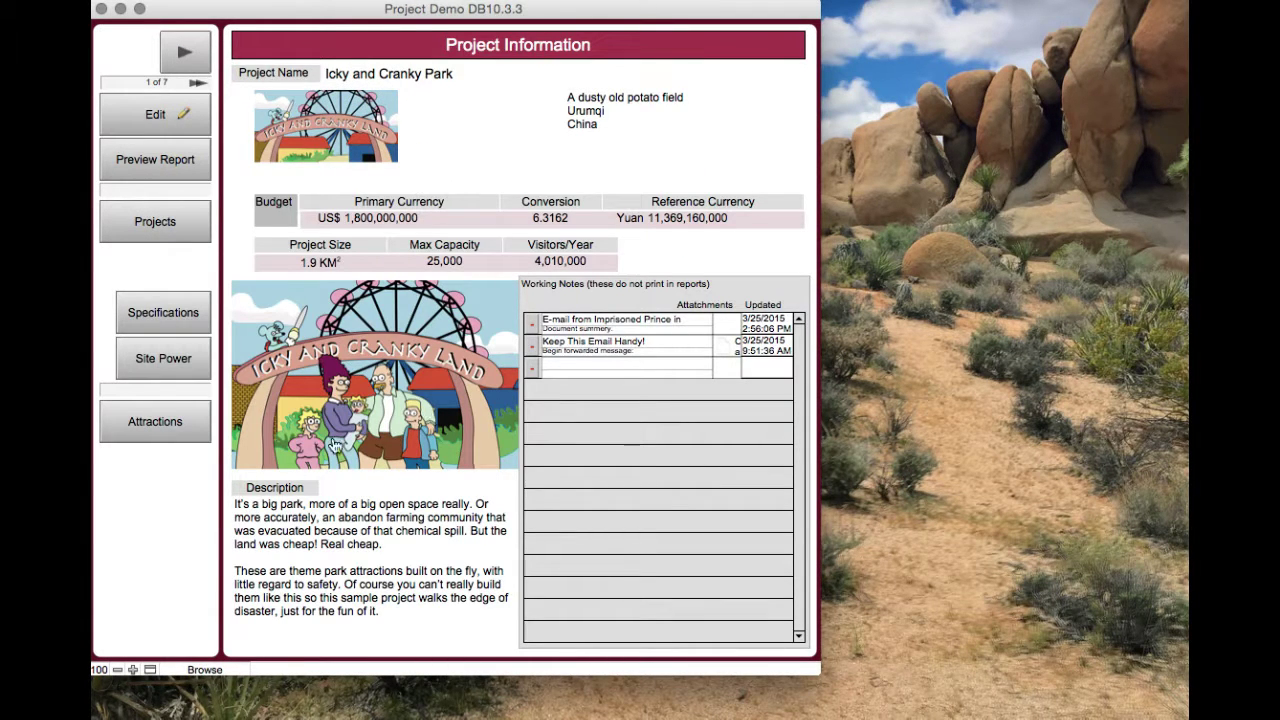
left_click(337, 400)
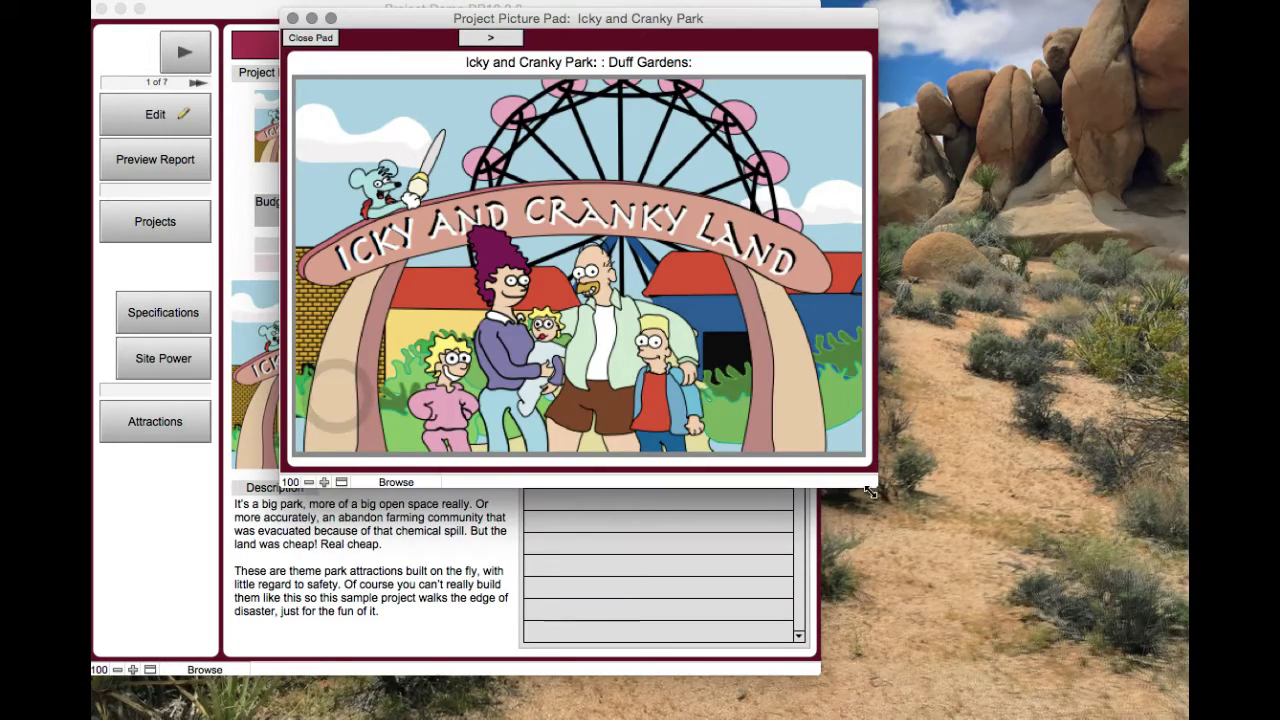
left_click_drag(872, 487, 1095, 660)
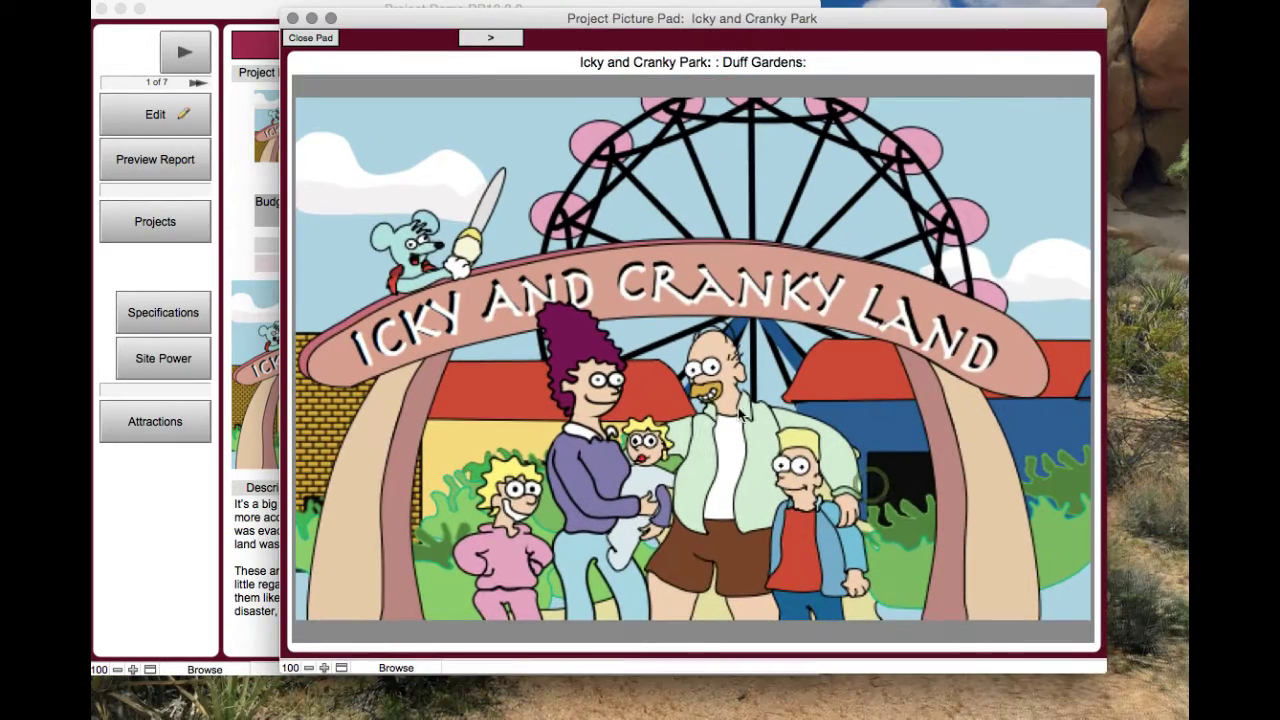
left_click(305, 38)
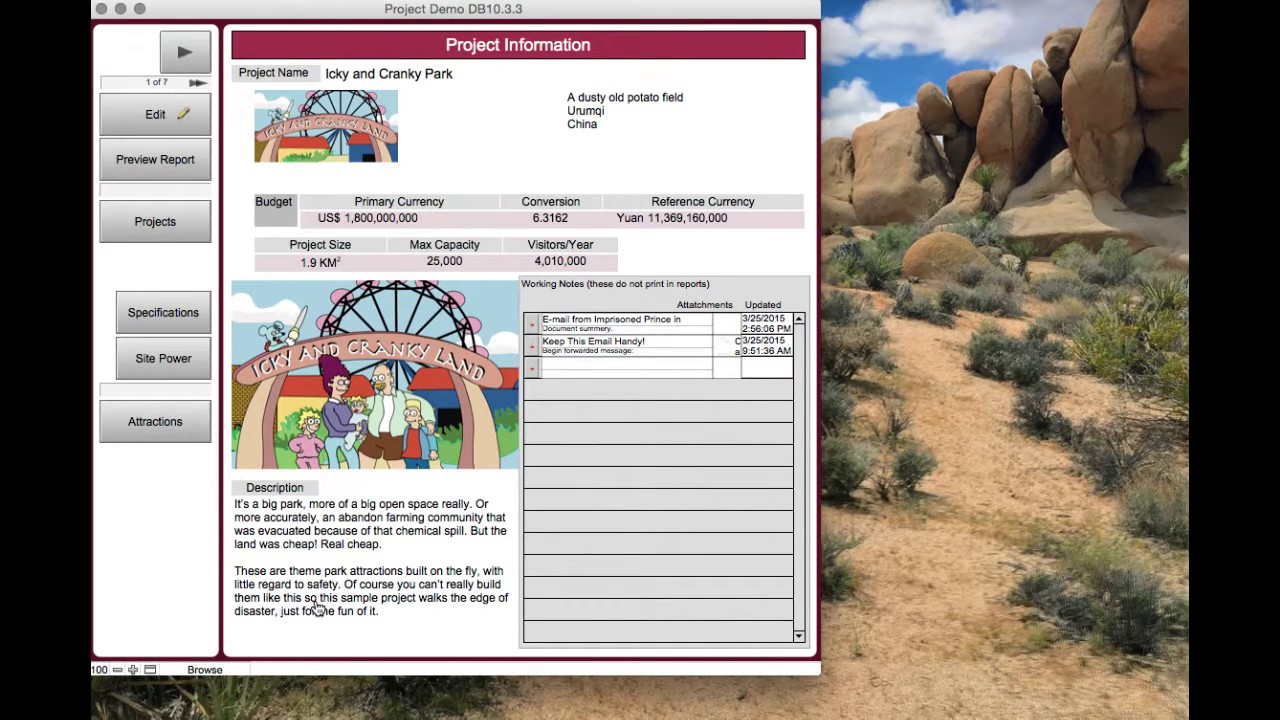
- Edit Icky and Cranky Park, widen Budget Reference in the full project list, then return to the record
left_click(180, 118)
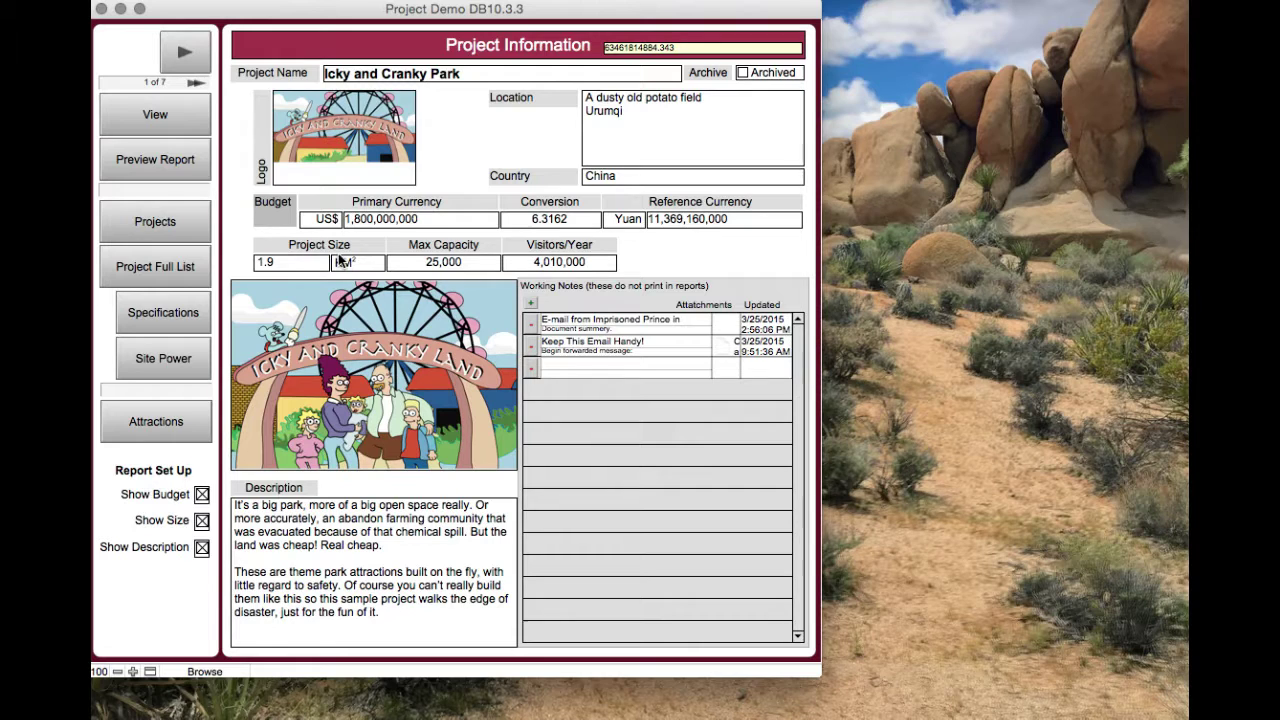
left_click(164, 266)
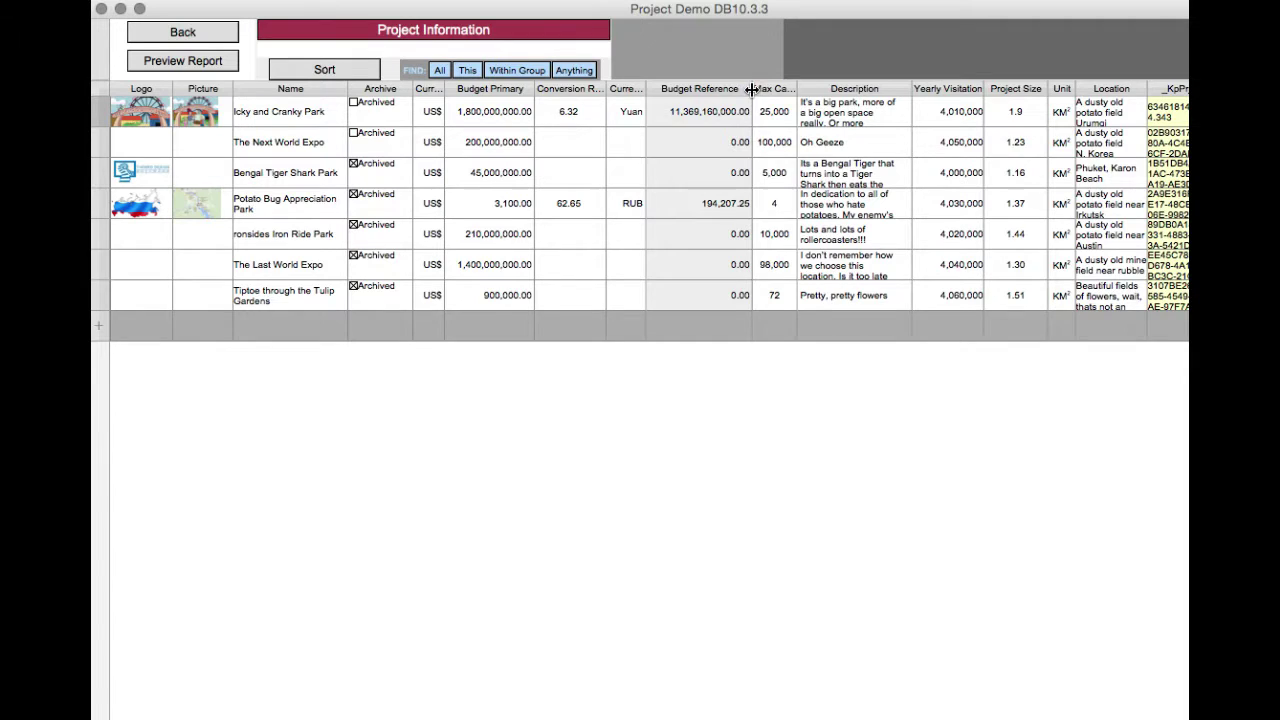
left_click_drag(751, 90, 808, 90)
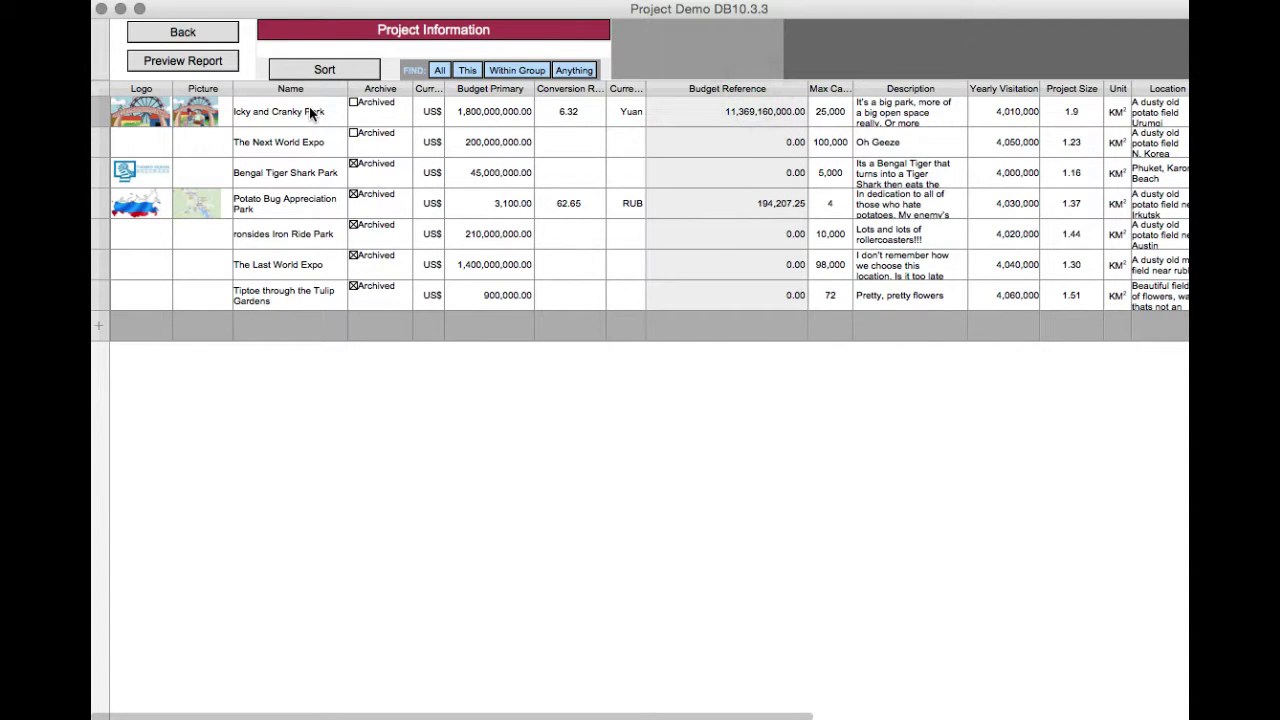
left_click(163, 34)
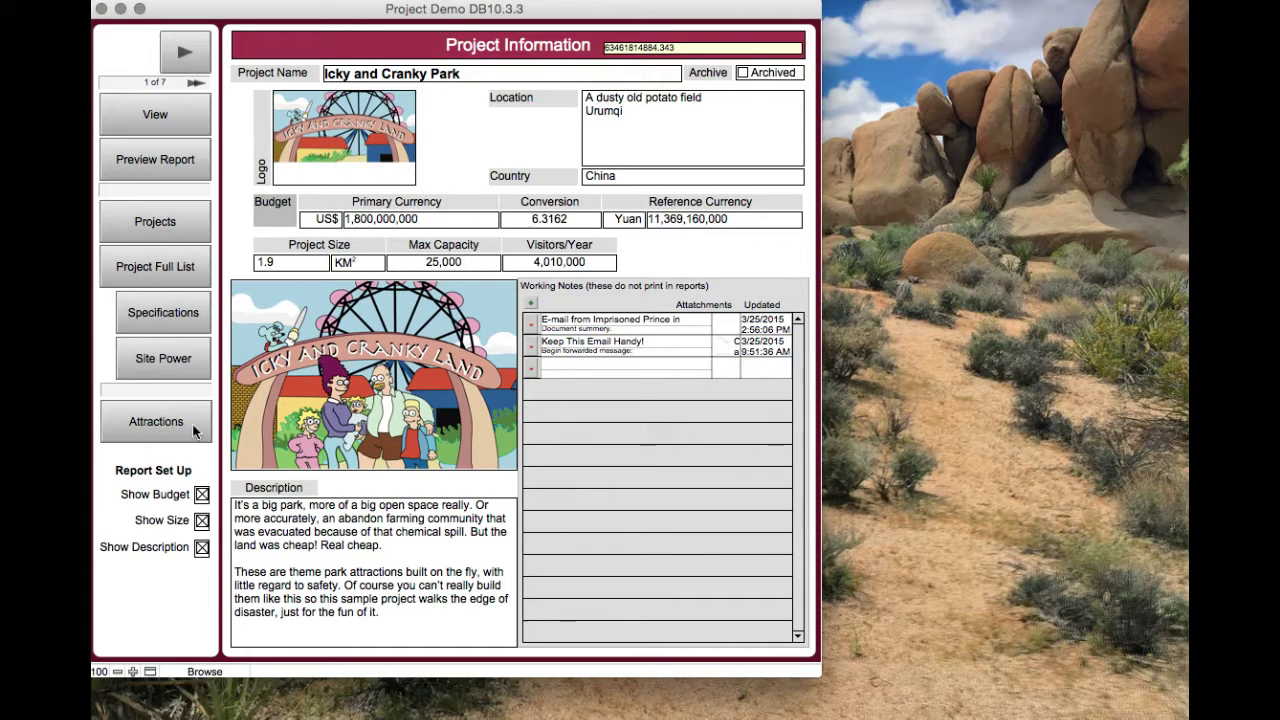
- List Icky and Cranky Park's attractions and open 100 Tunnel Of Love To Decapitate You
left_click(137, 433)
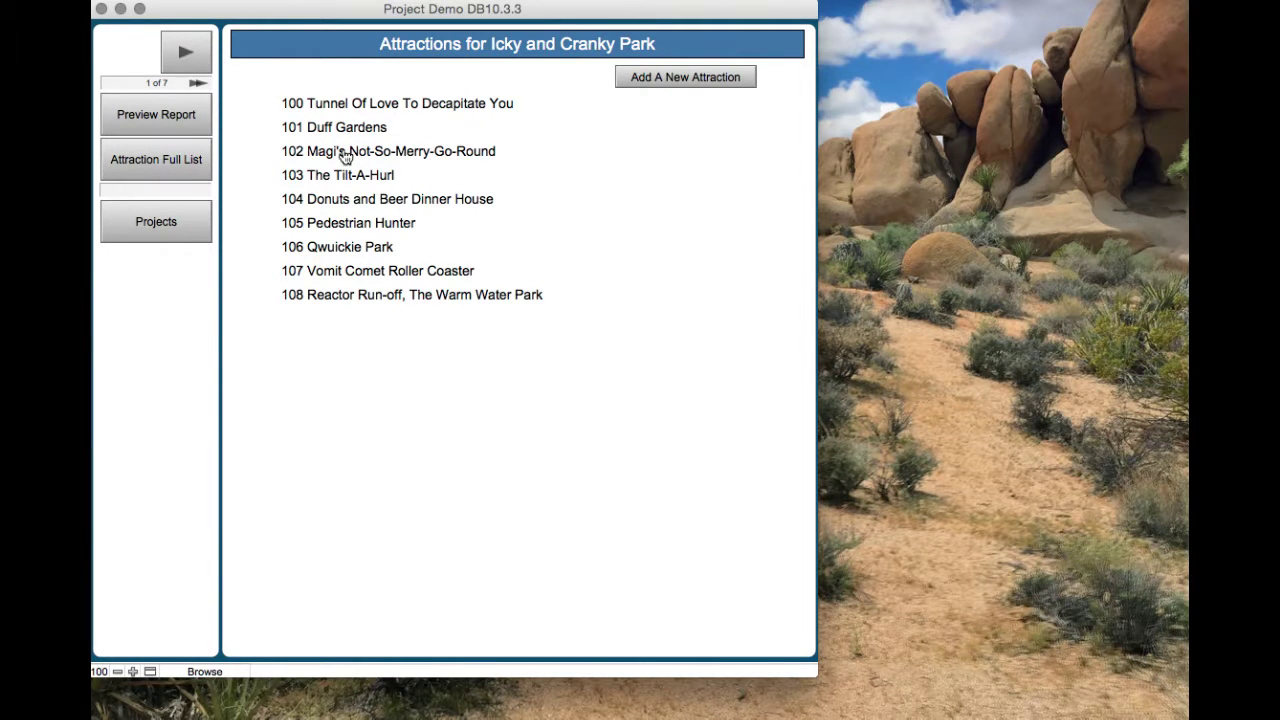
left_click(353, 109)
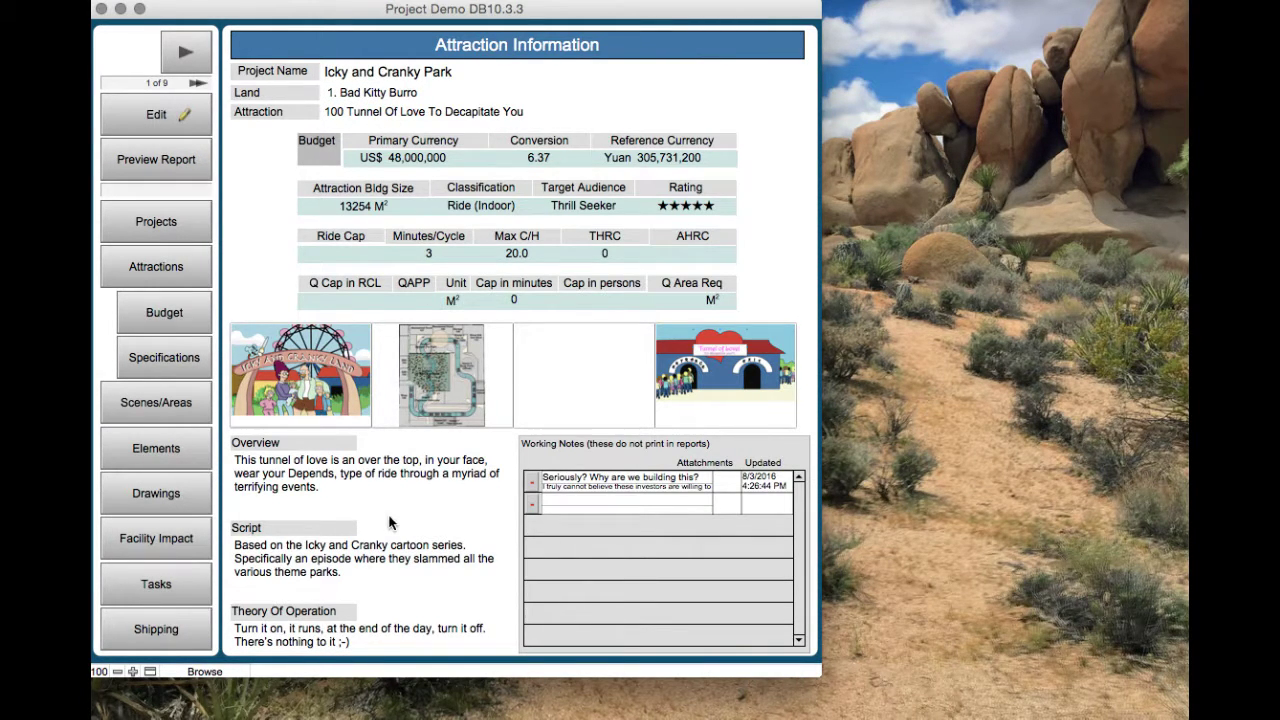
- Show the Tunnel Of Love scenes and open the 01 Chain Saw Welcome area record
left_click(152, 404)
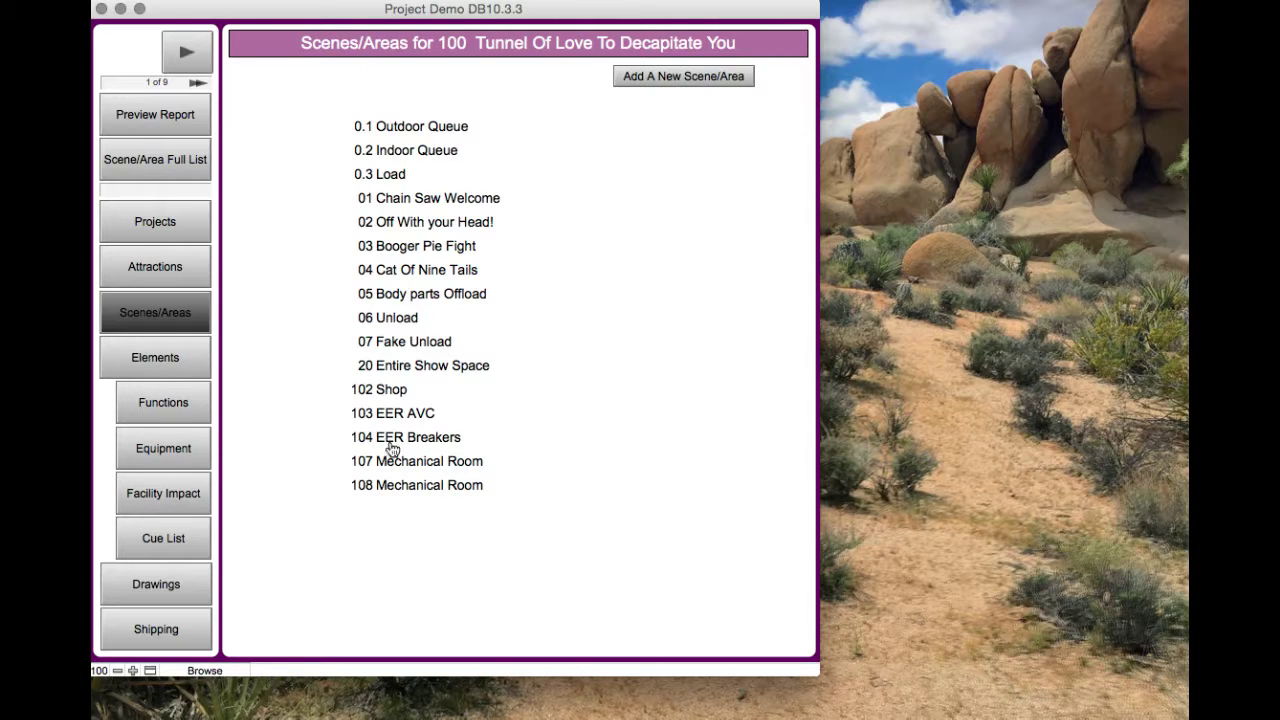
left_click(398, 200)
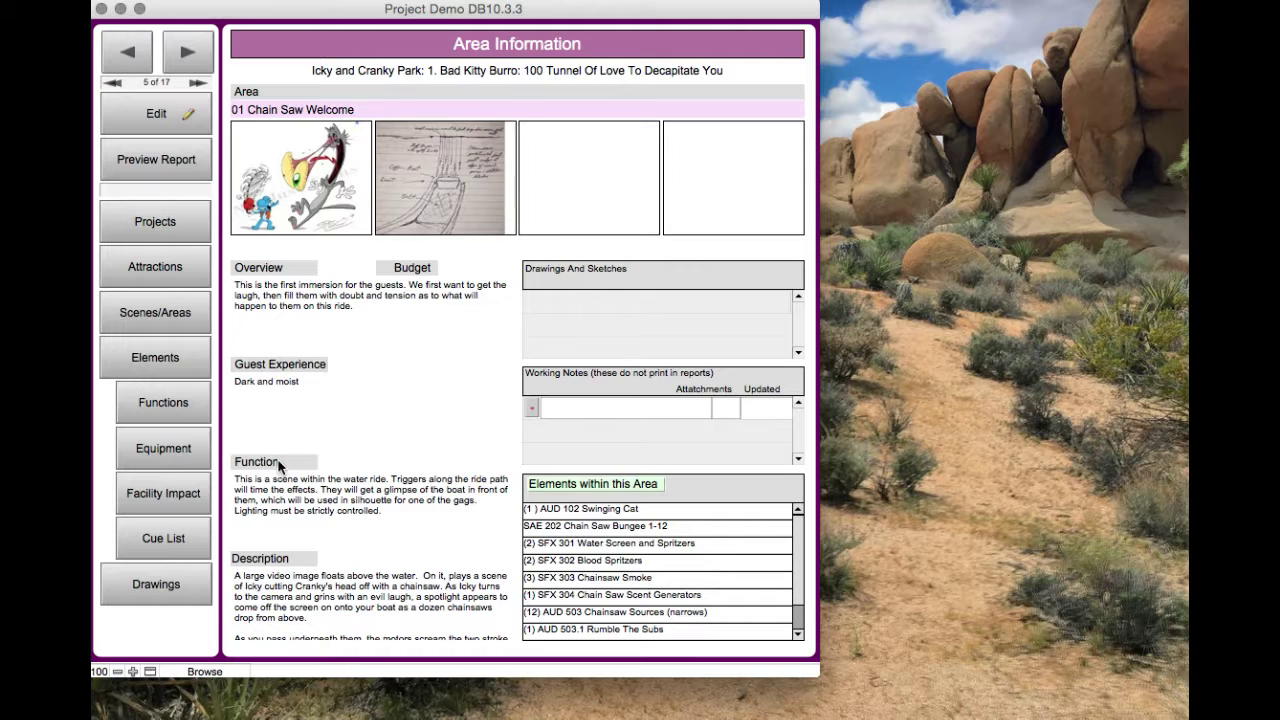
- Add a VID element named 'dfgjsdfhh' to Chain Saw Welcome and show the full Element List
left_click(160, 113)
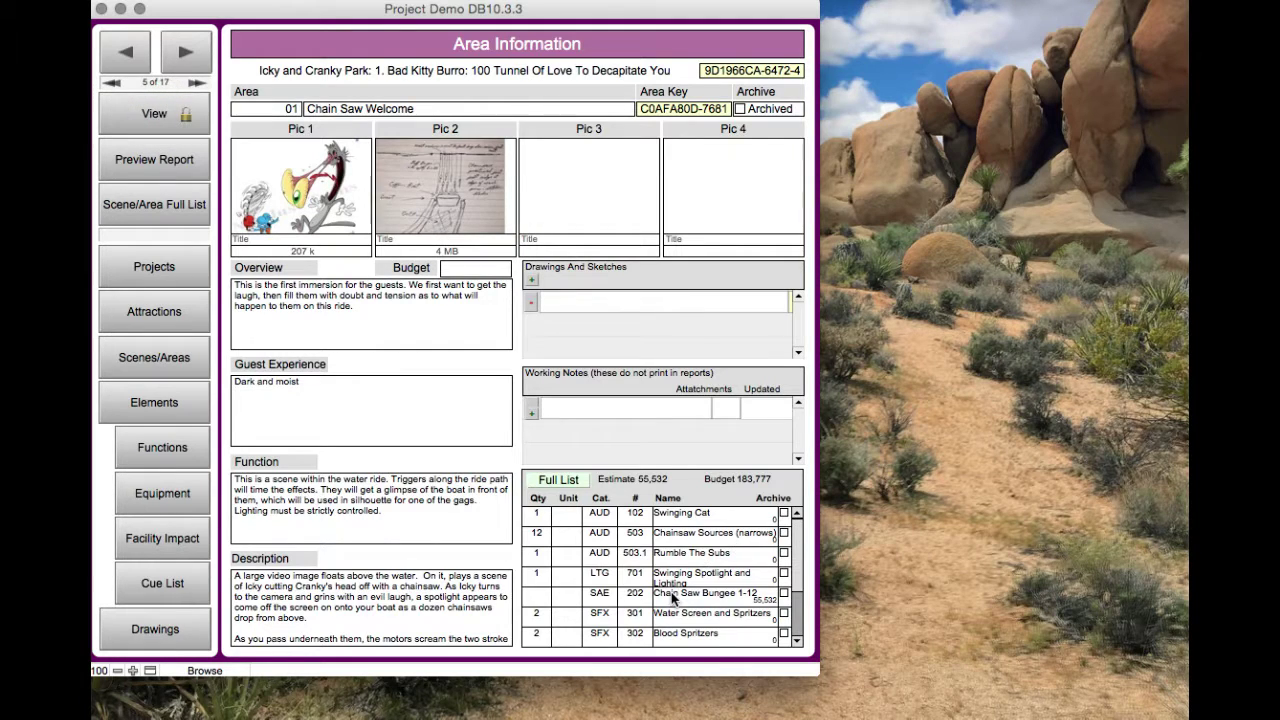
scroll(672, 598, "down", 4)
left_click(596, 636)
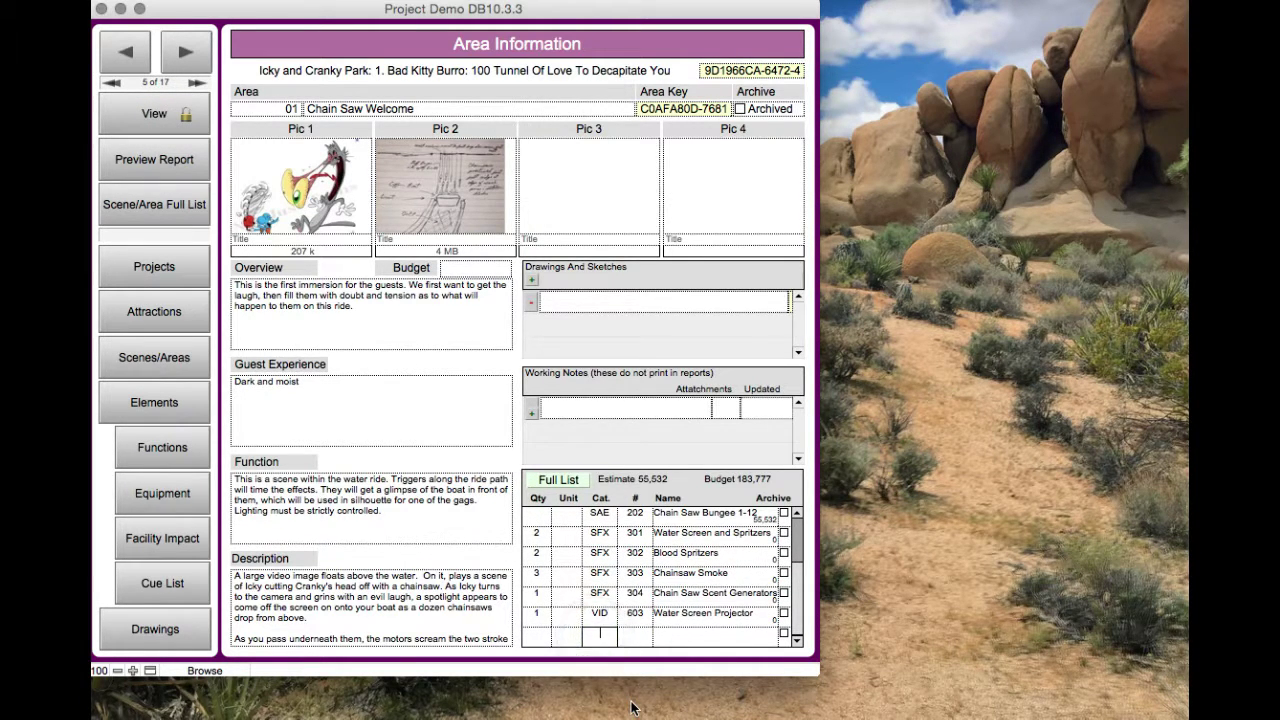
type("VID")
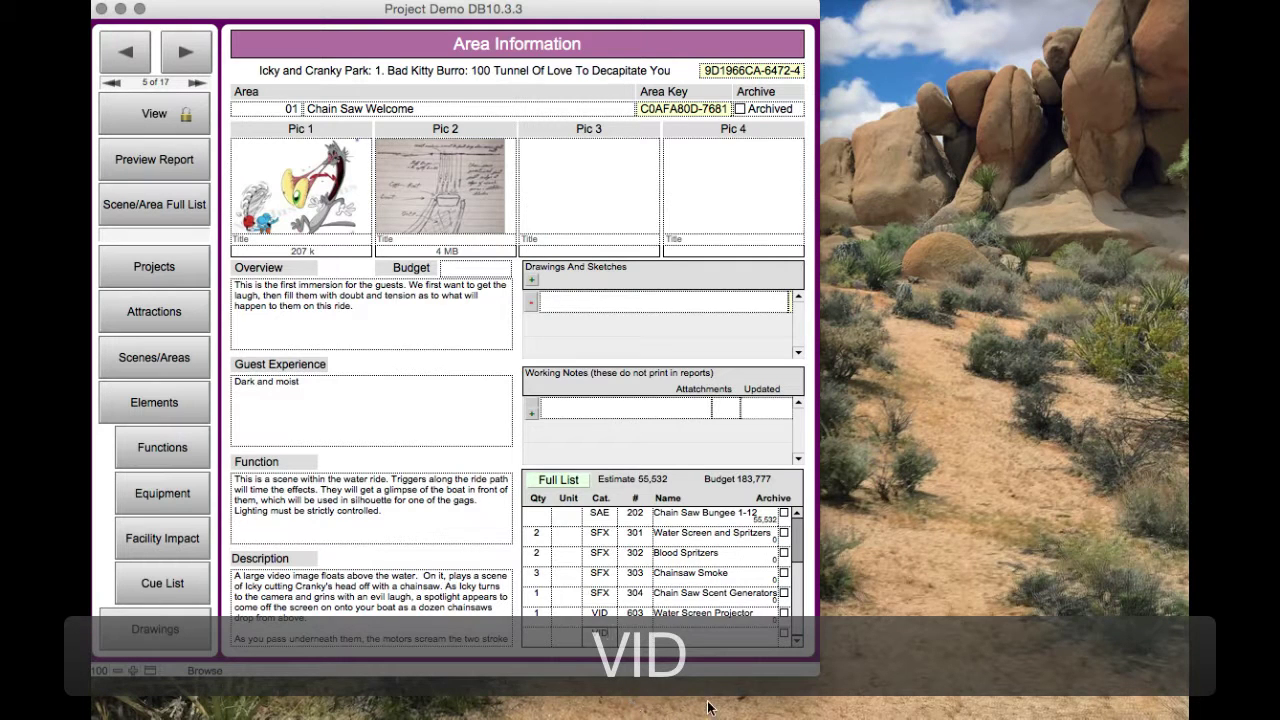
left_click(678, 634)
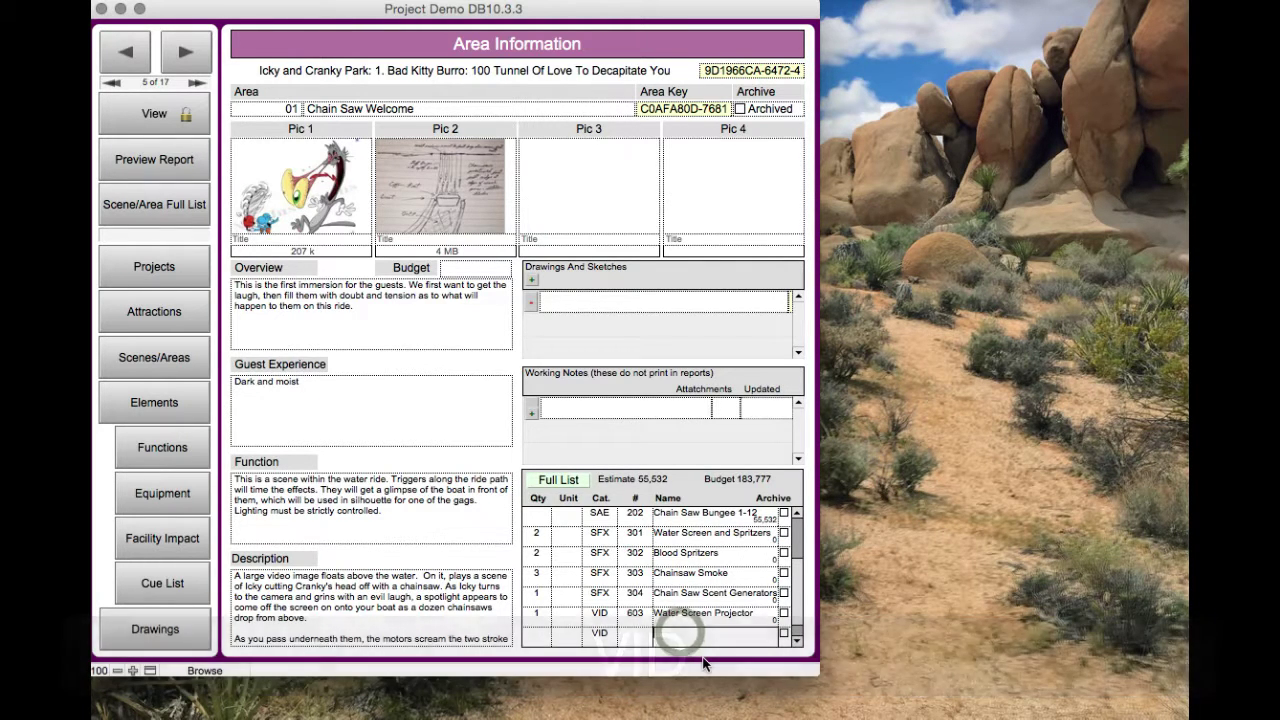
type("dfgjsdfhh")
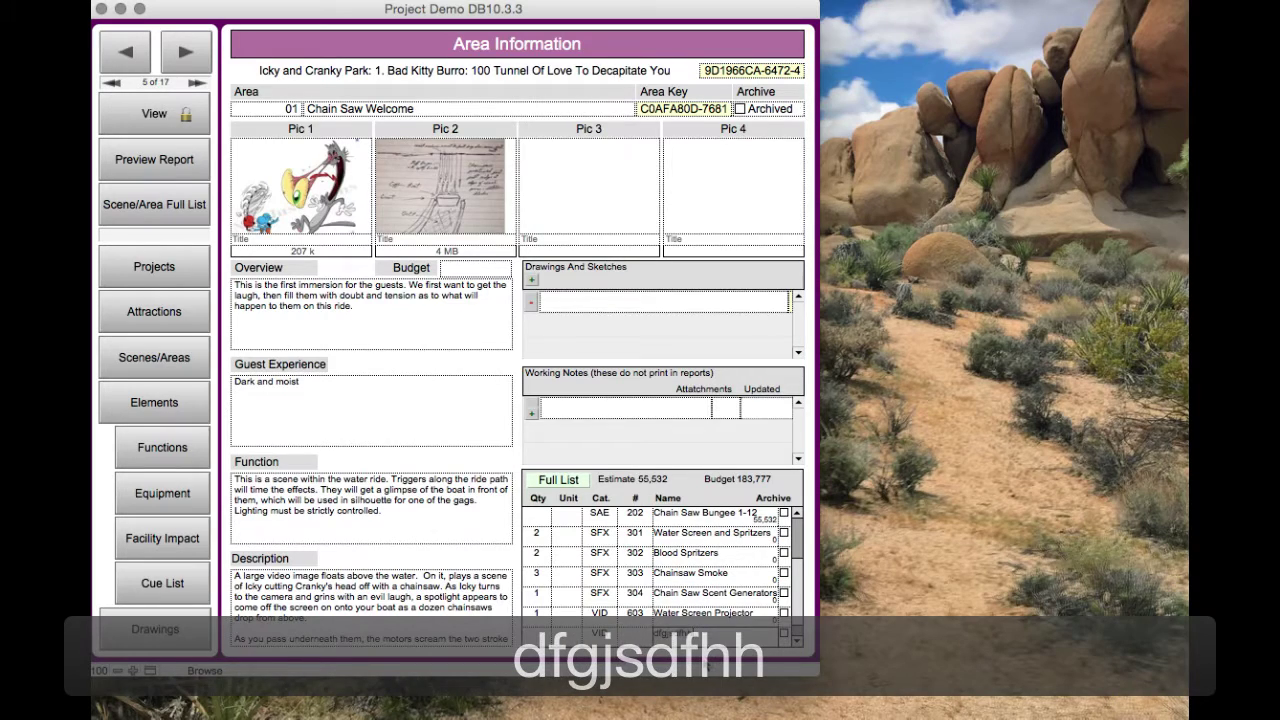
left_click(558, 480)
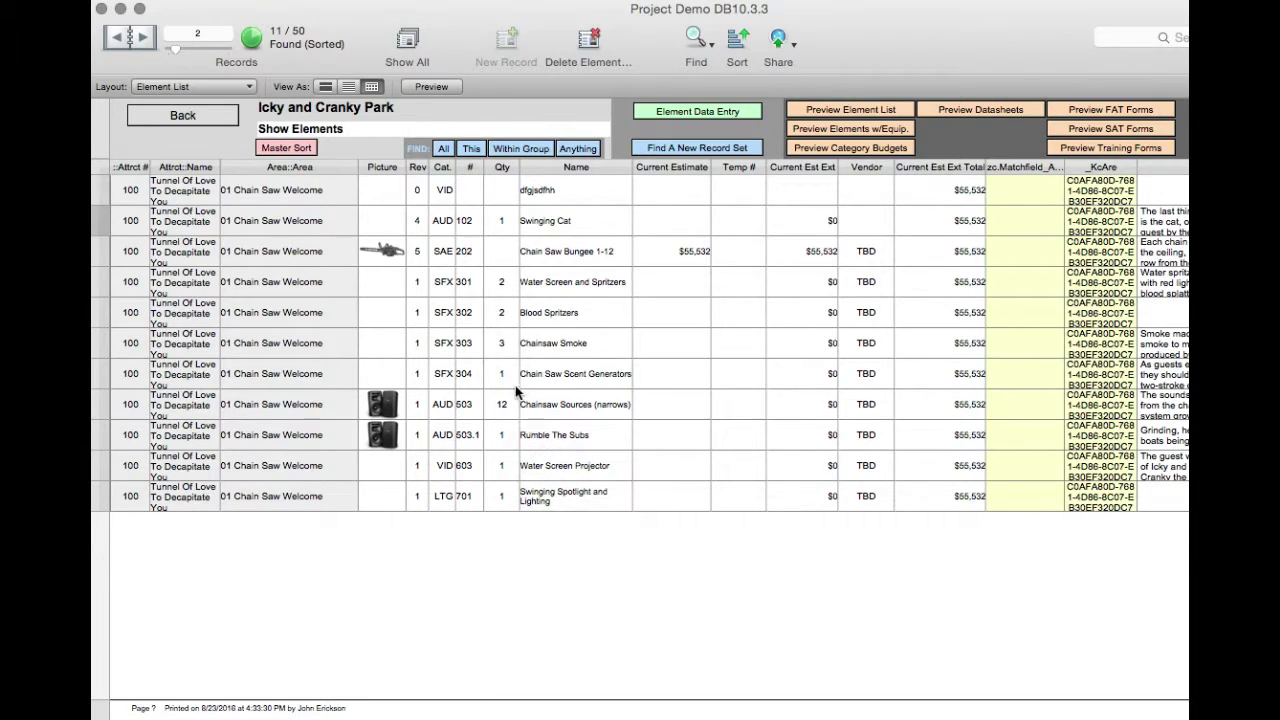
- Reorder the Element List columns so Temp # sits right after Attrct #, ahead of Attrct::Name
left_click(543, 195)
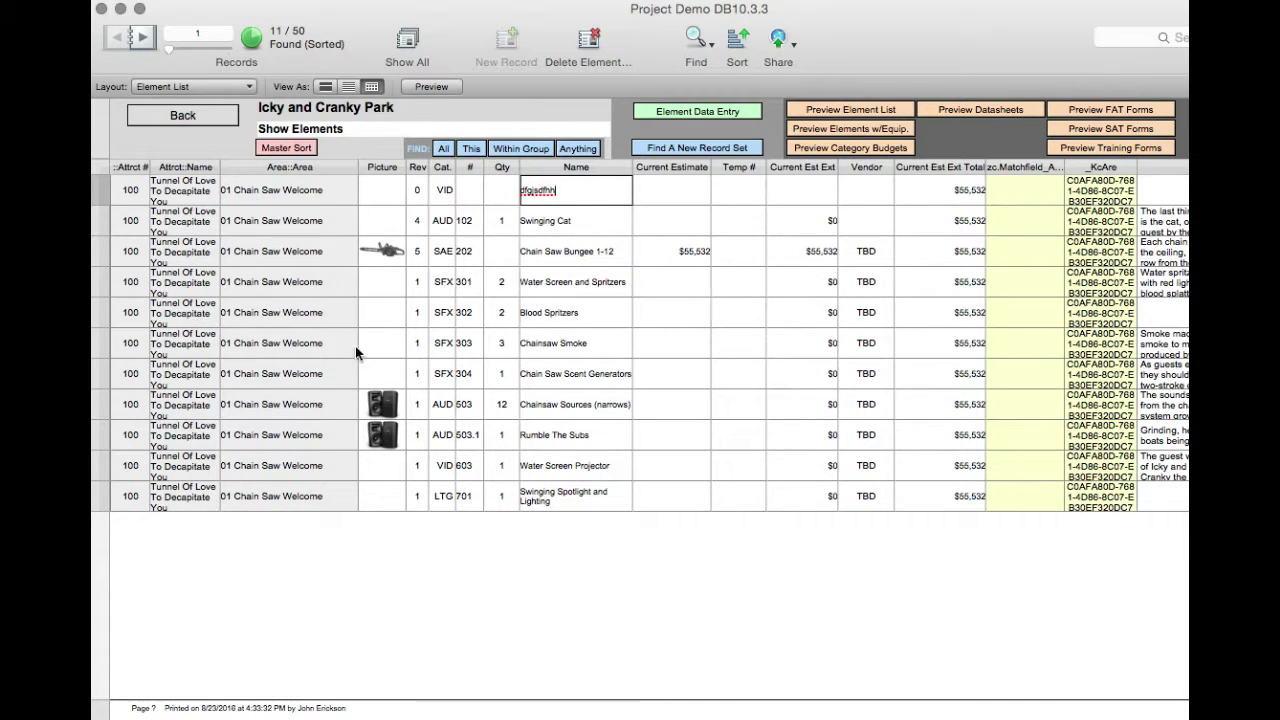
scroll(868, 275, "right", 10)
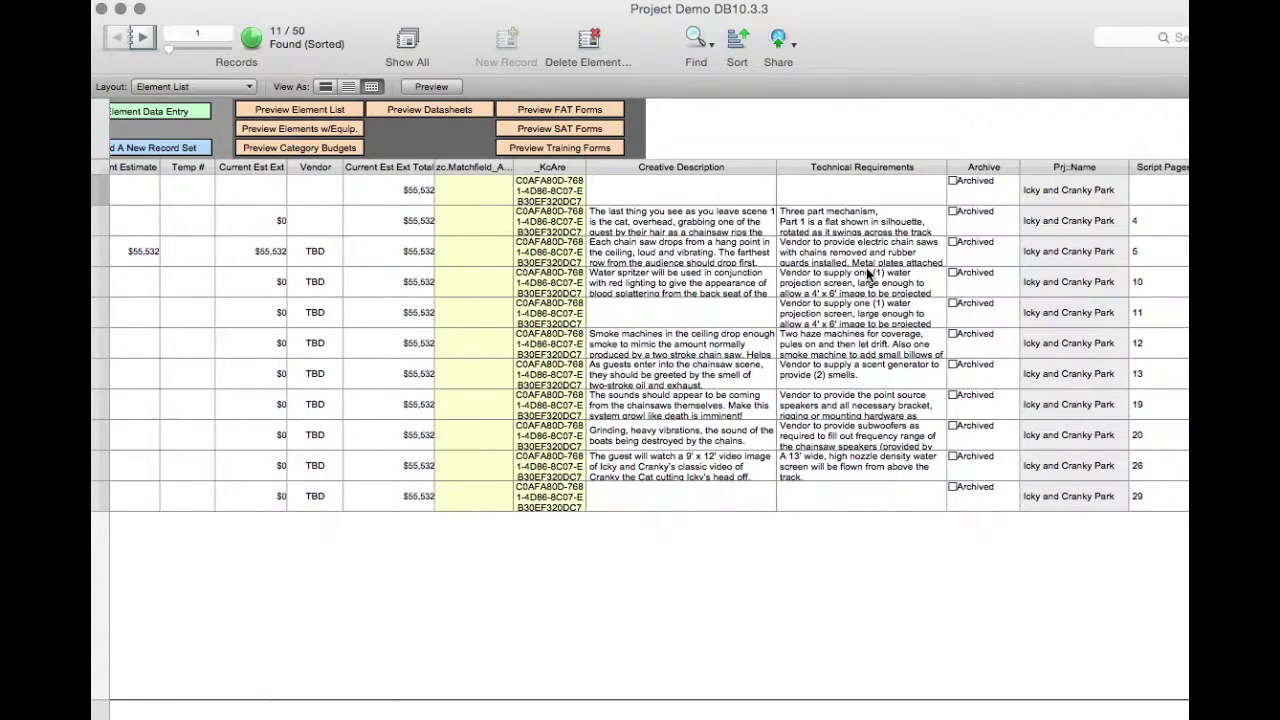
scroll(868, 274, "right", 12)
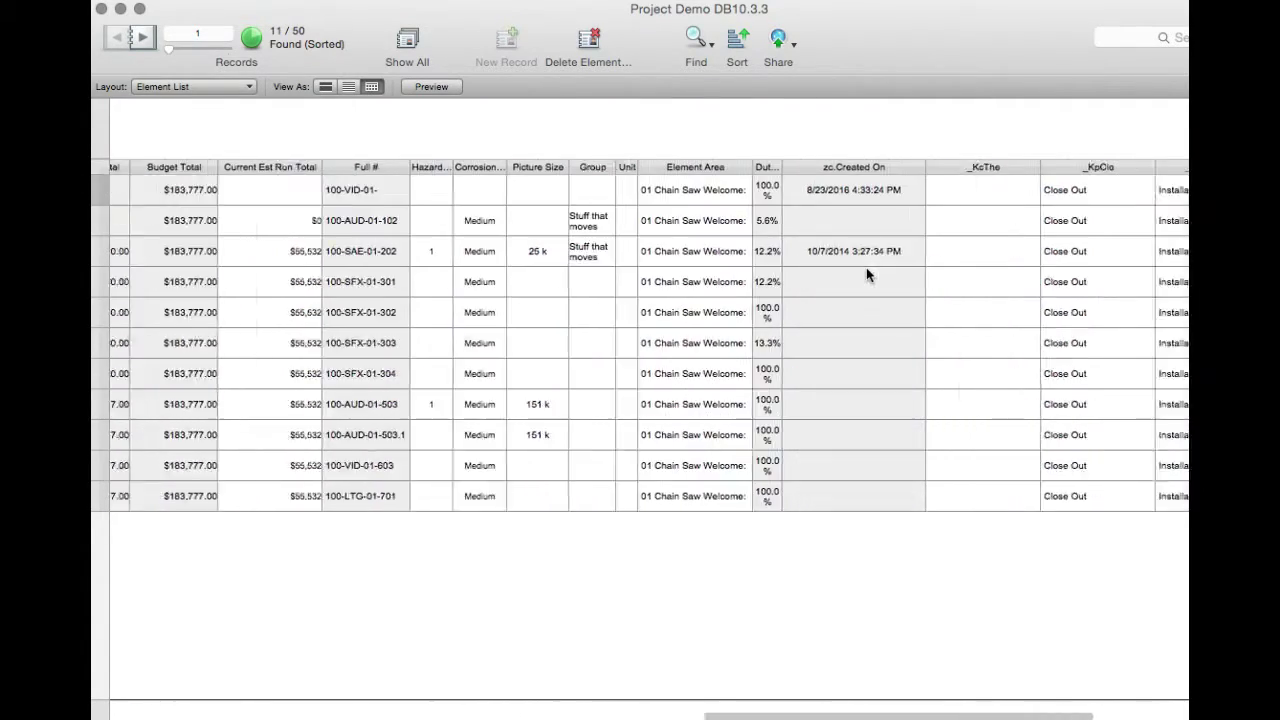
scroll(866, 267, "right", 10)
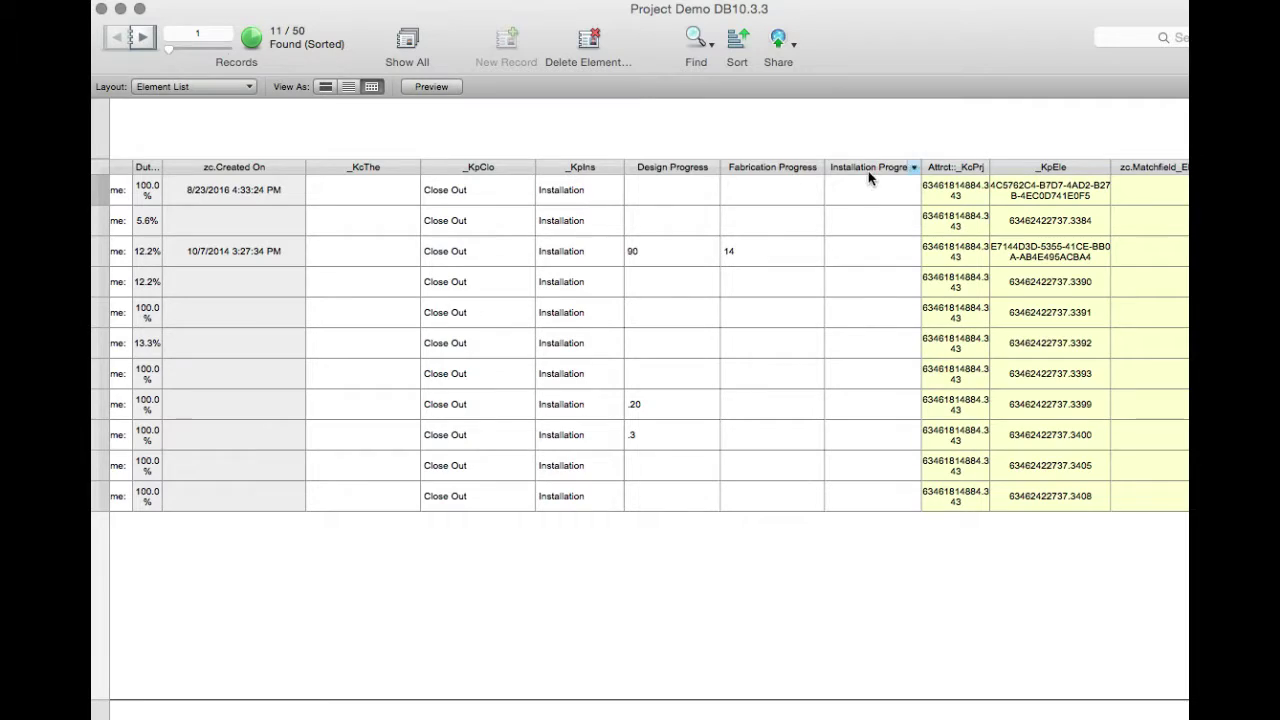
scroll(490, 318, "left", 20)
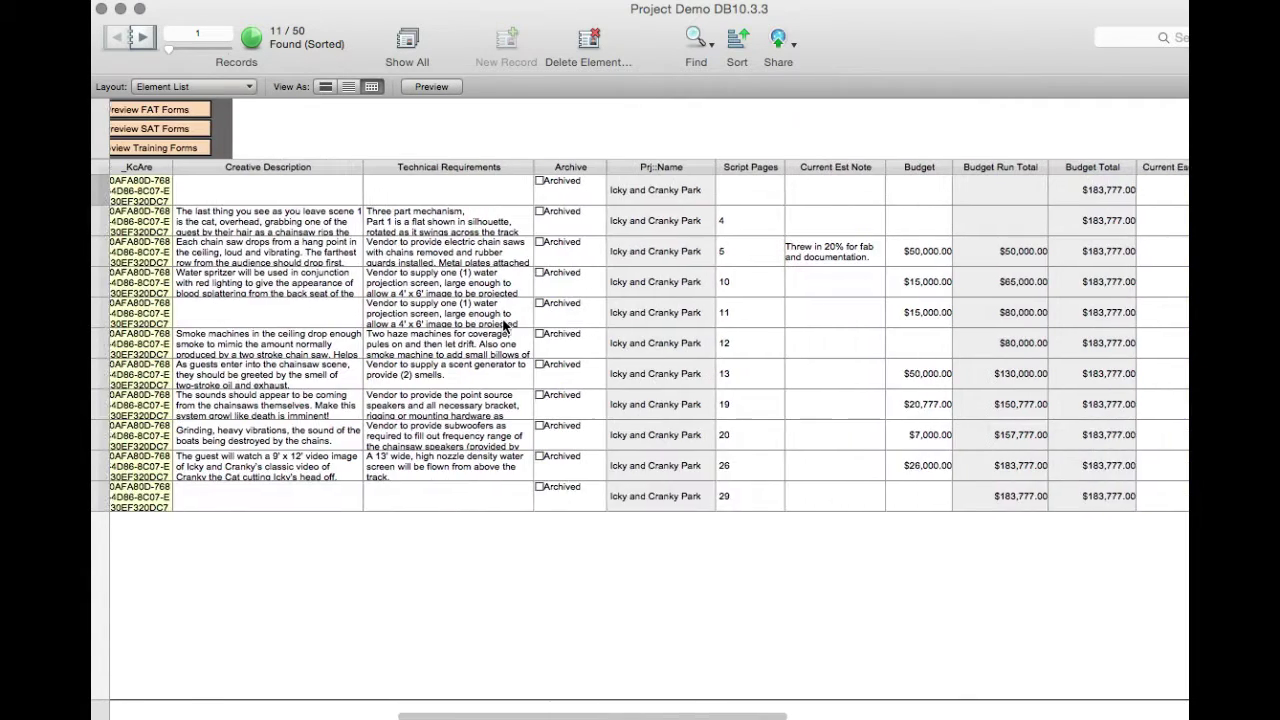
scroll(504, 325, "left", 15)
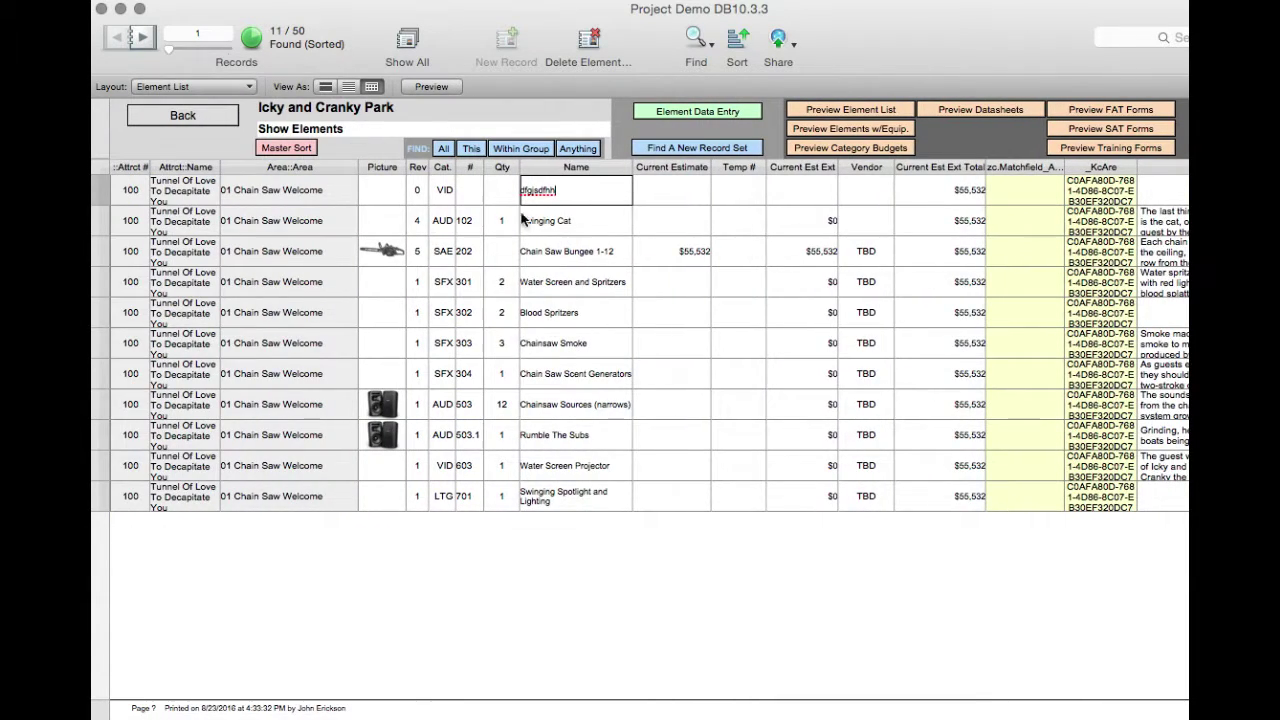
left_click(739, 176)
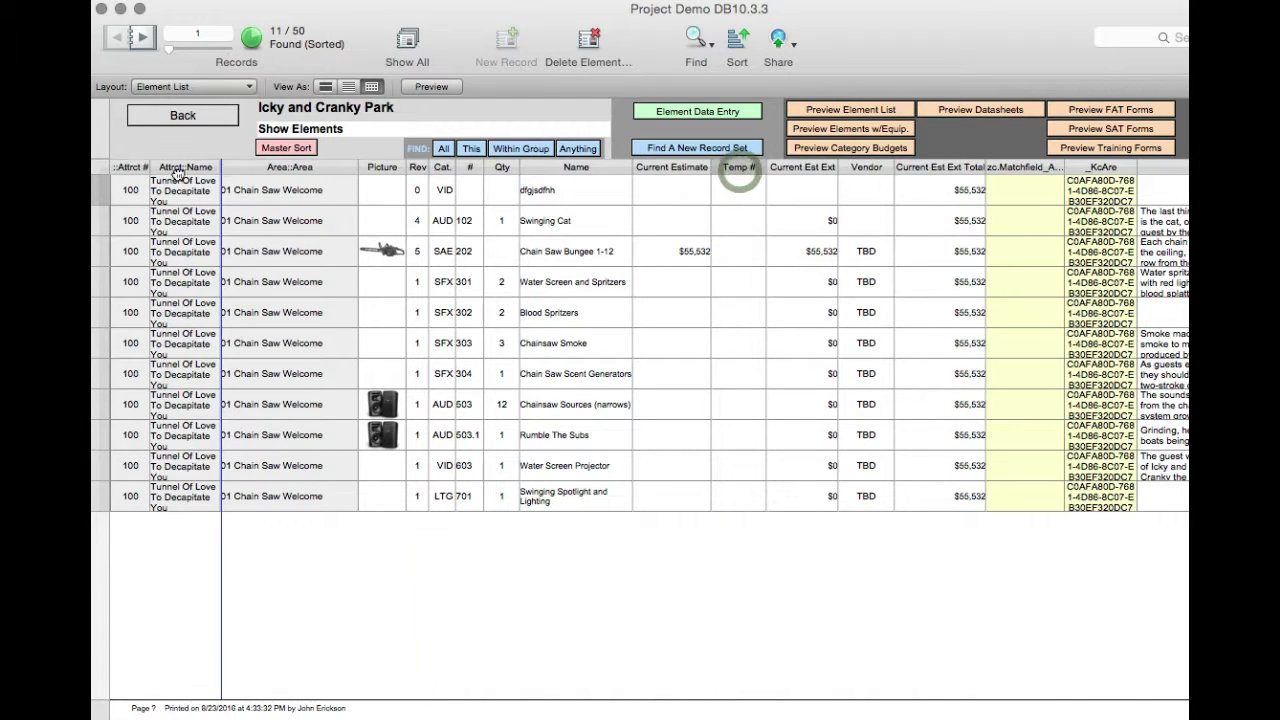
left_click_drag(158, 175, 161, 188)
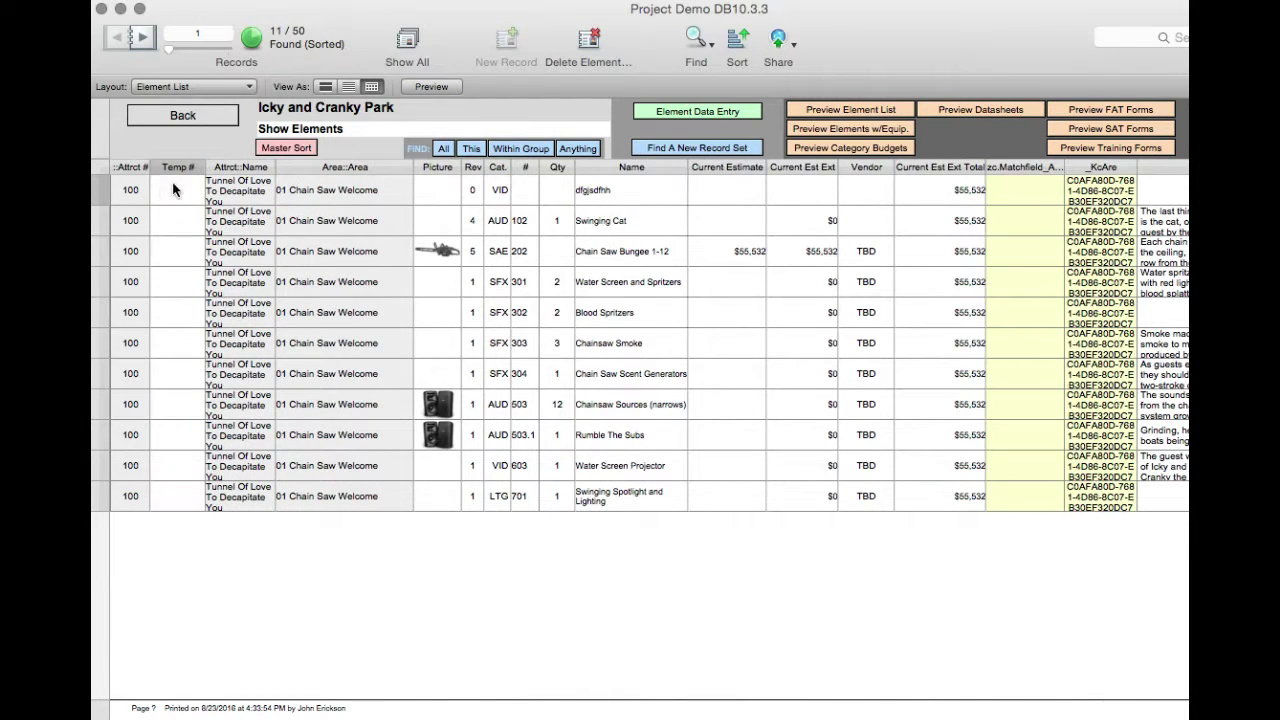
- Return to the Chain Saw Welcome area, list its elements, and open SAE 202 Chain Saw Bungee 1-12
left_click(183, 116)
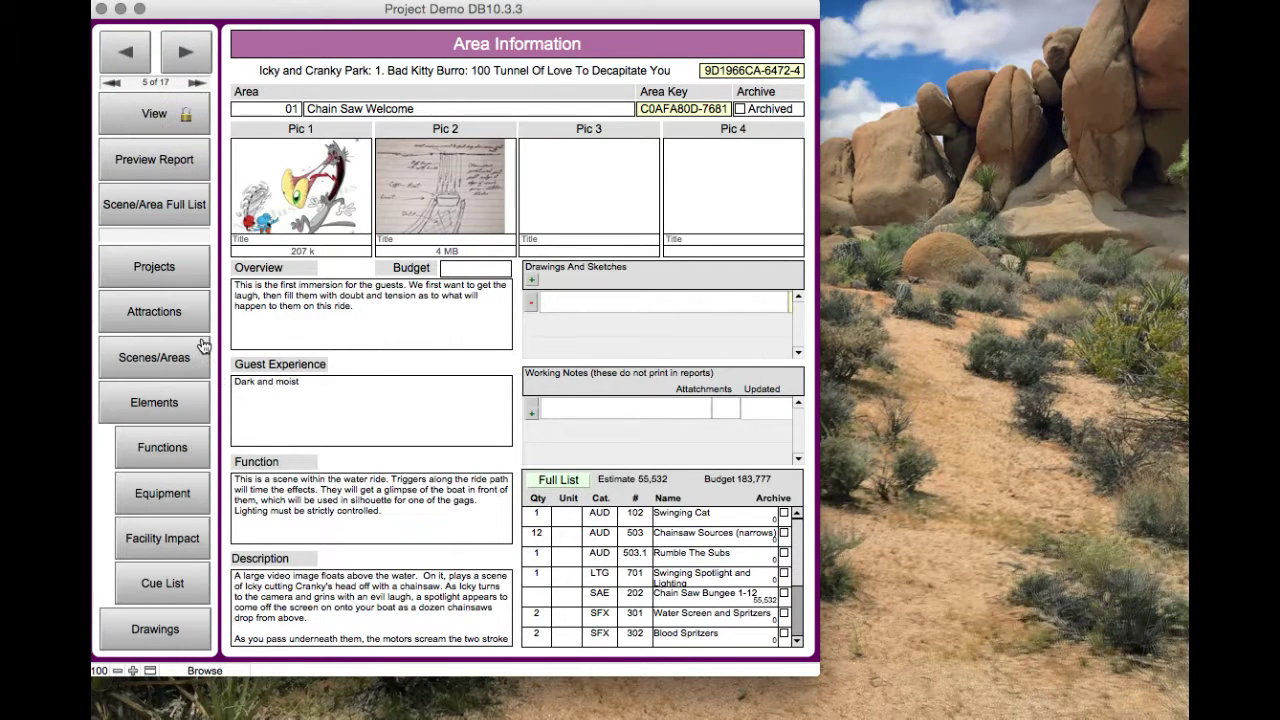
left_click(157, 410)
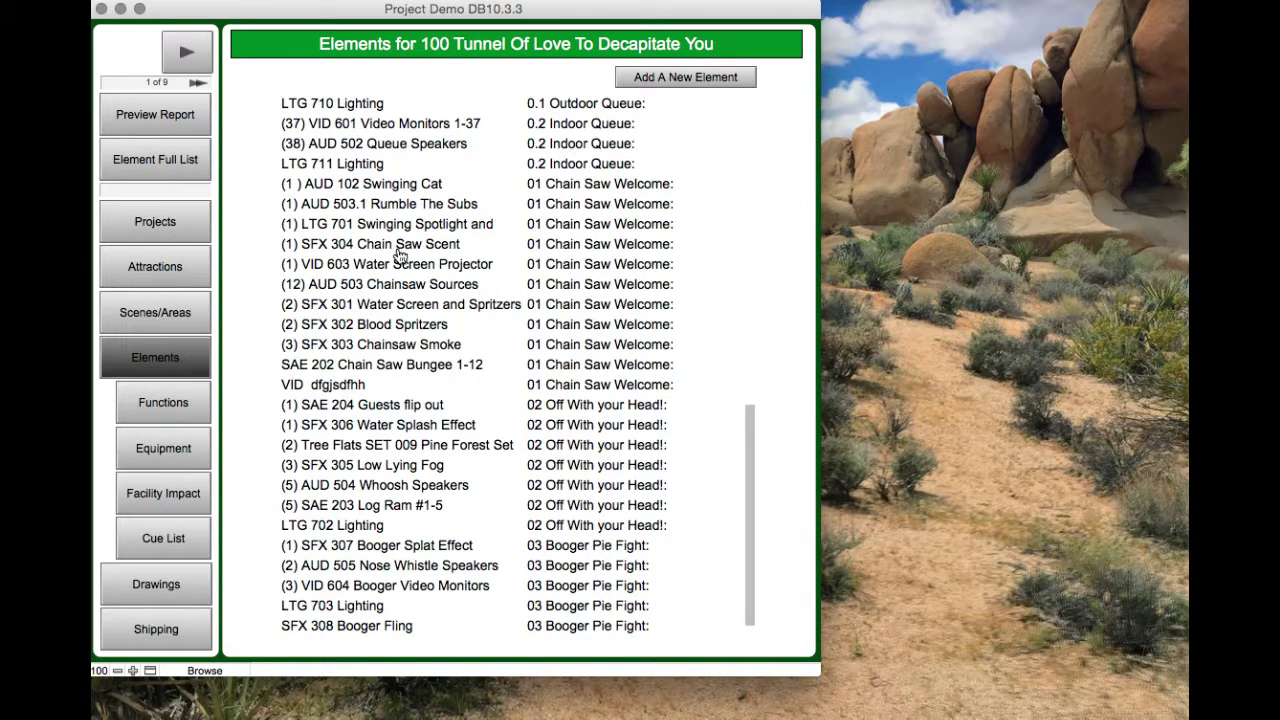
left_click(405, 367)
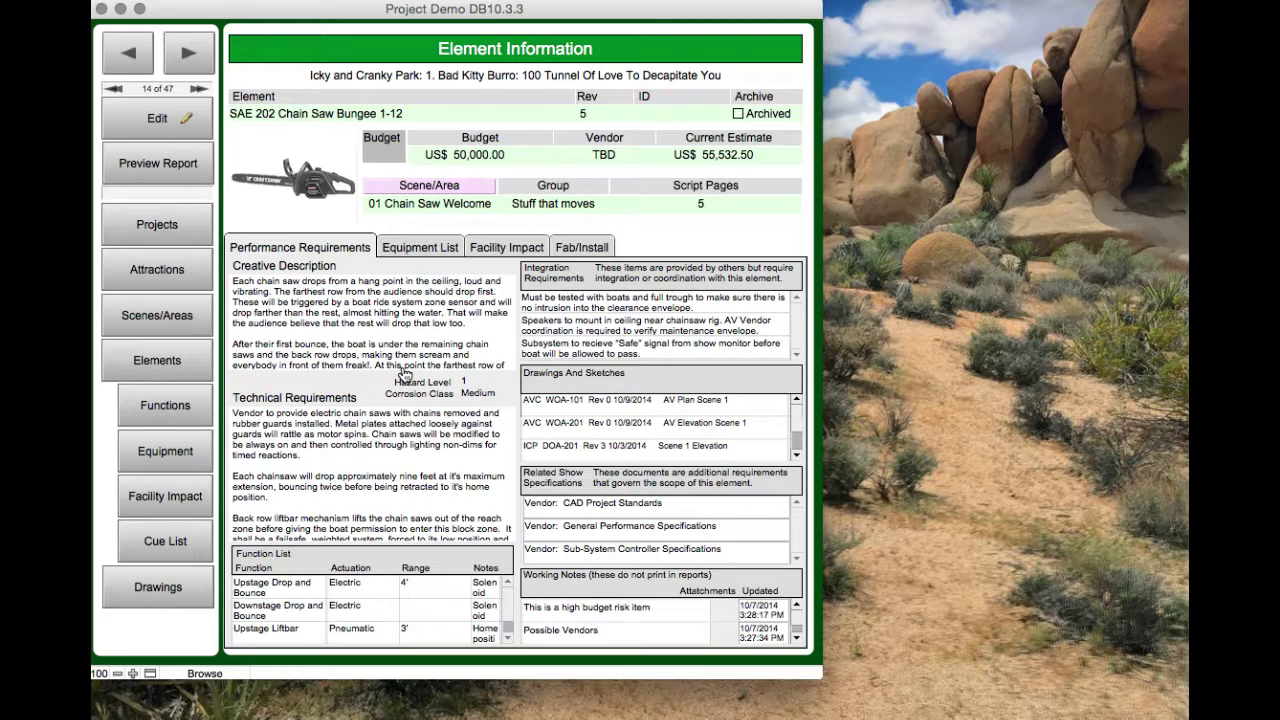
- Put the Chain Saw Bungee 1-12 element record into edit mode to reveal its key, design status and functions
left_click(168, 131)
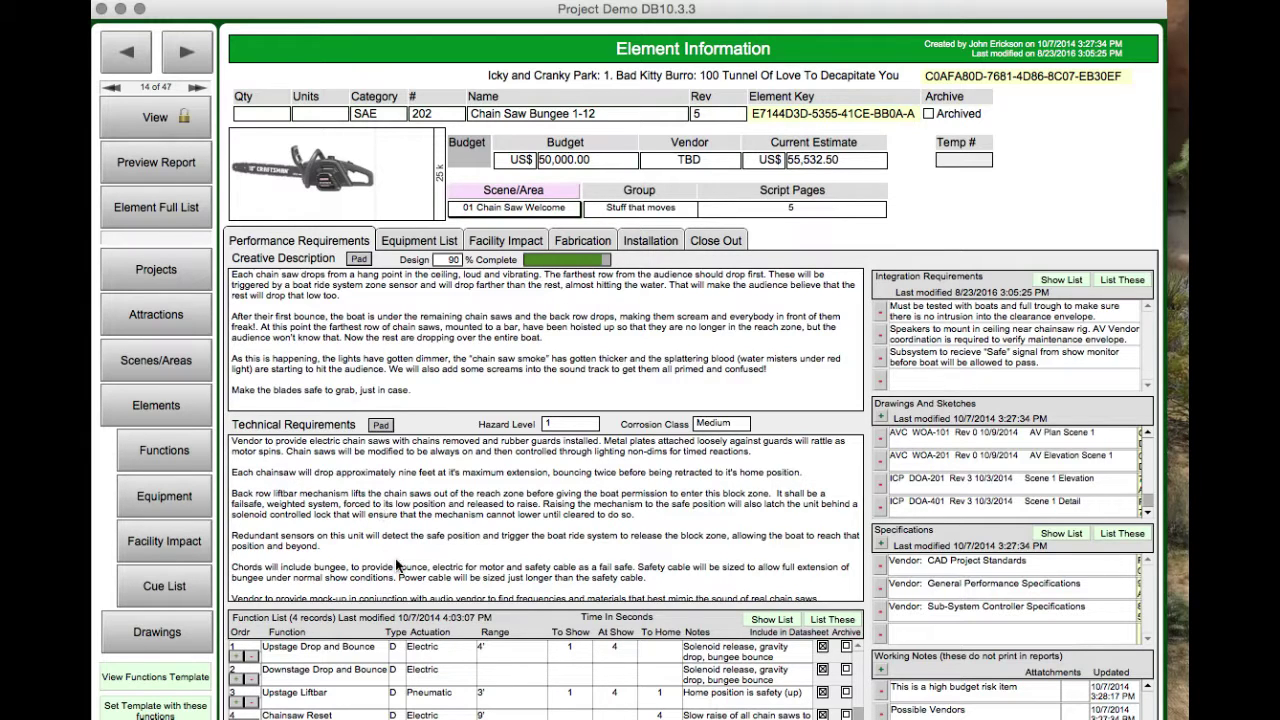
left_click(380, 428)
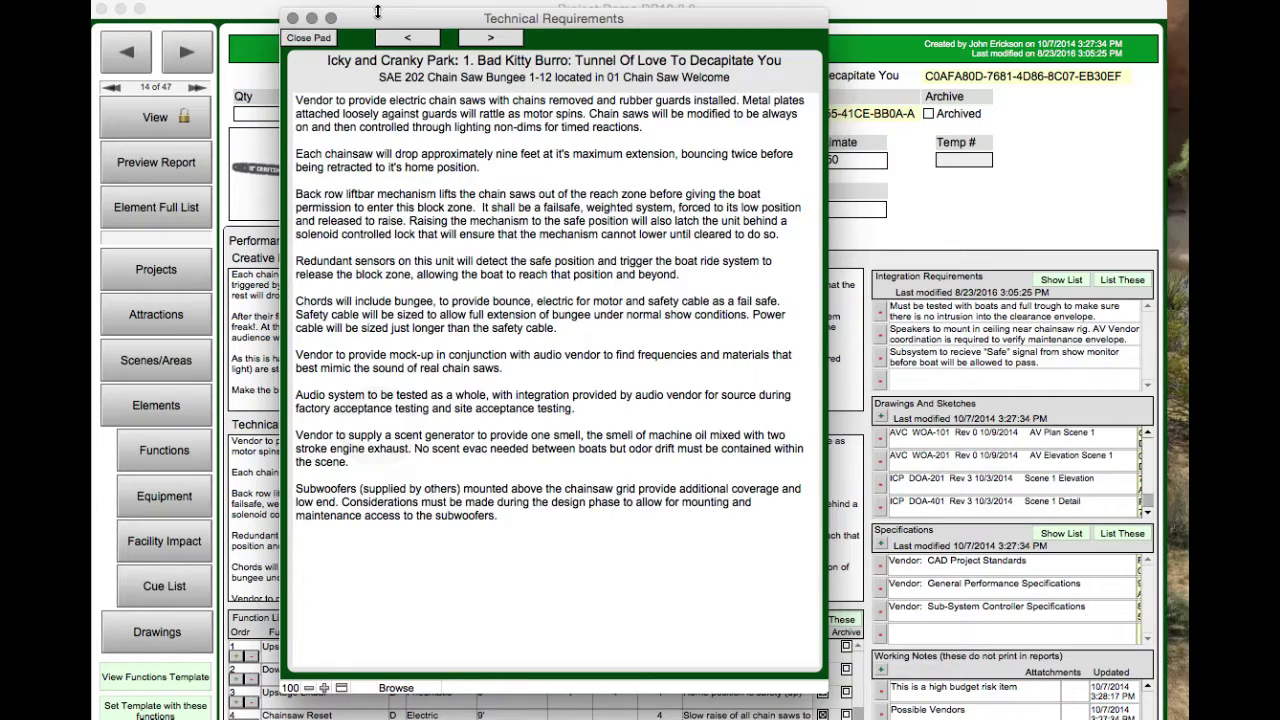
left_click_drag(369, 24, 444, 15)
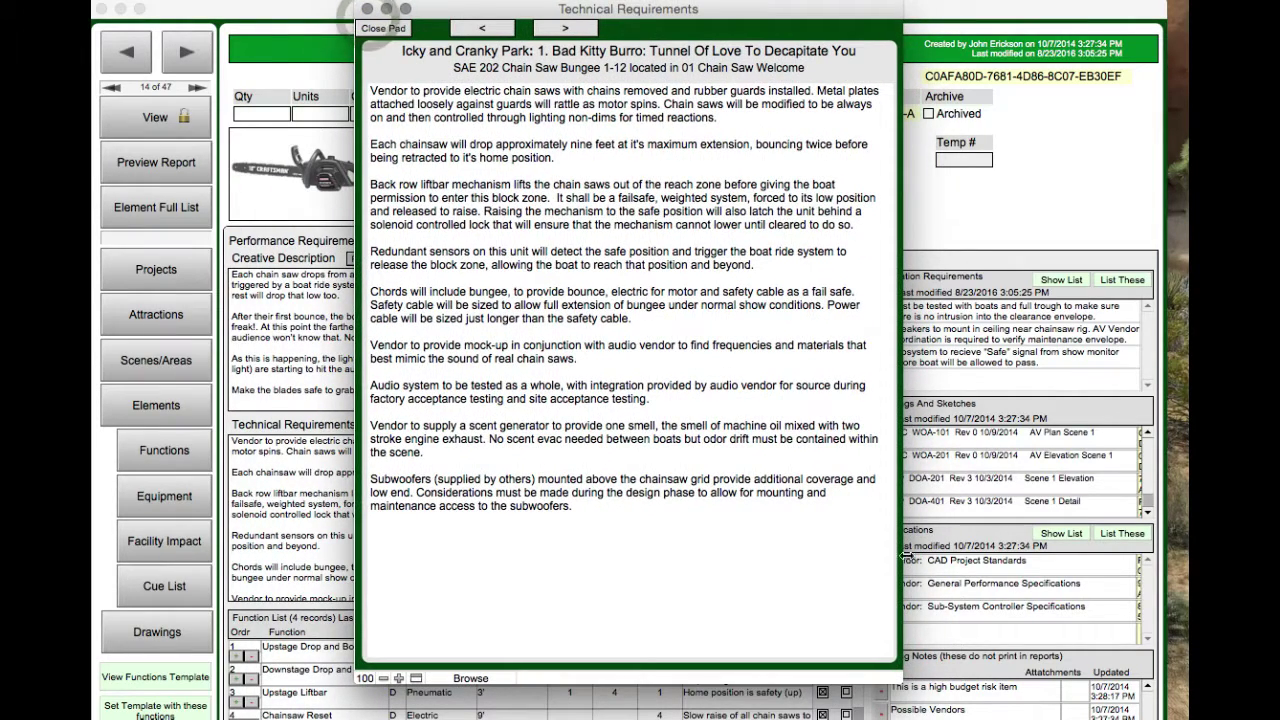
left_click(890, 678)
left_click_drag(888, 678, 1018, 718)
left_click(385, 28)
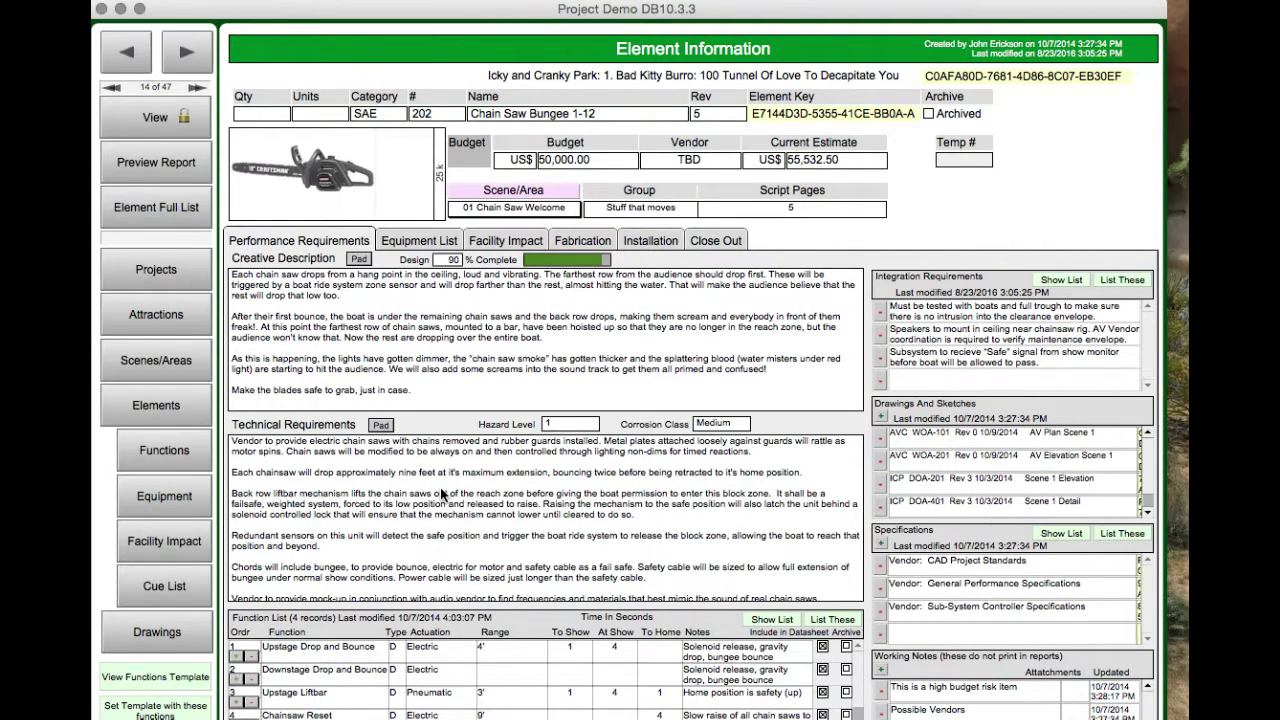
left_click(355, 261)
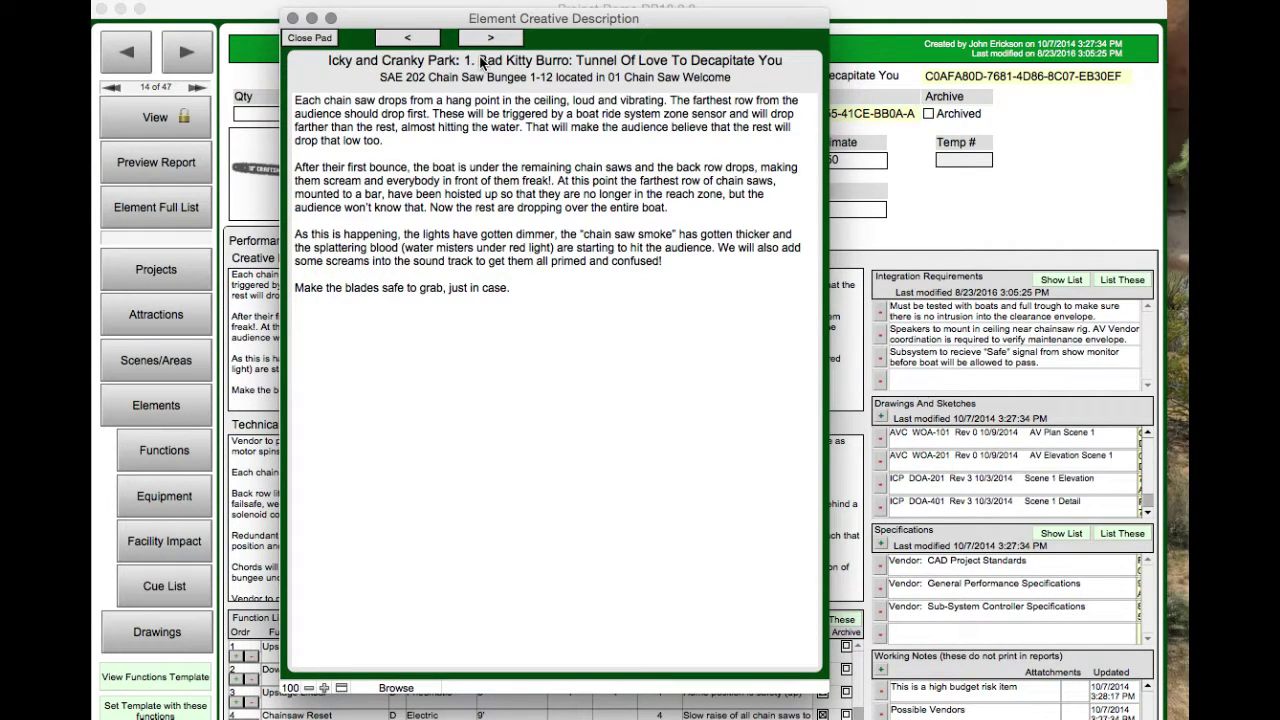
left_click(491, 38)
left_click(492, 38)
left_click(494, 40)
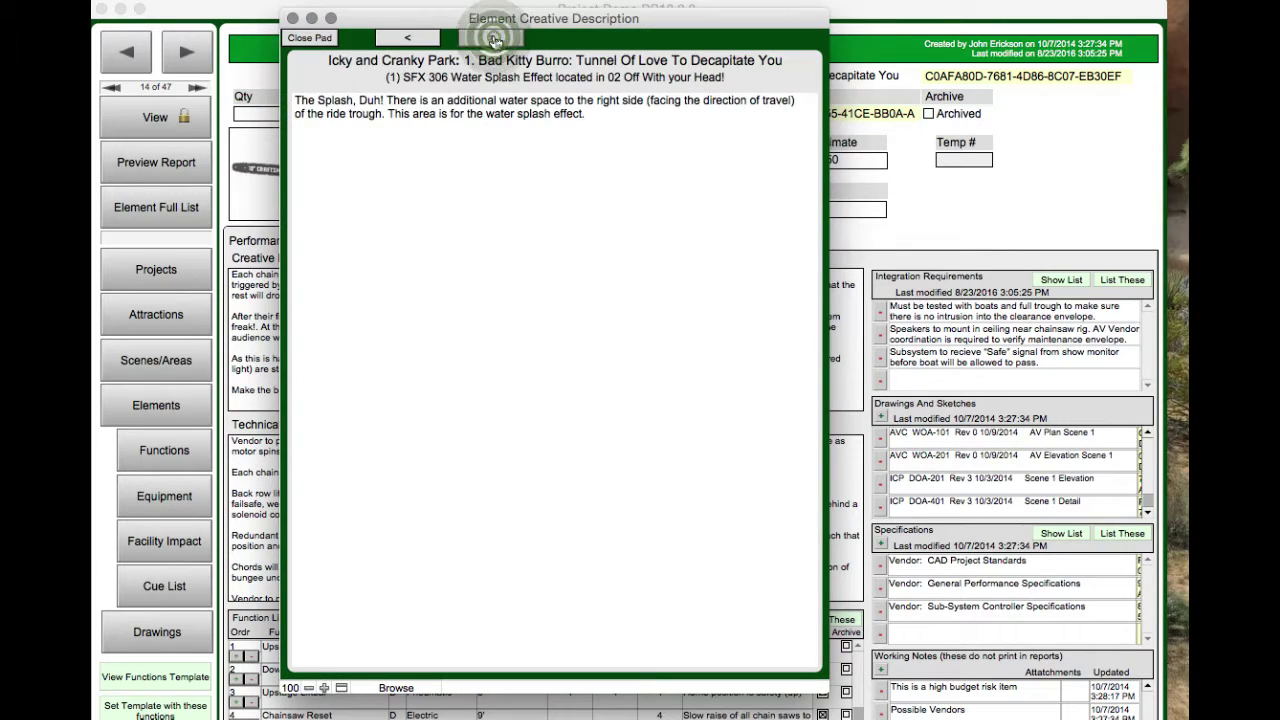
left_click(494, 40)
left_click(301, 38)
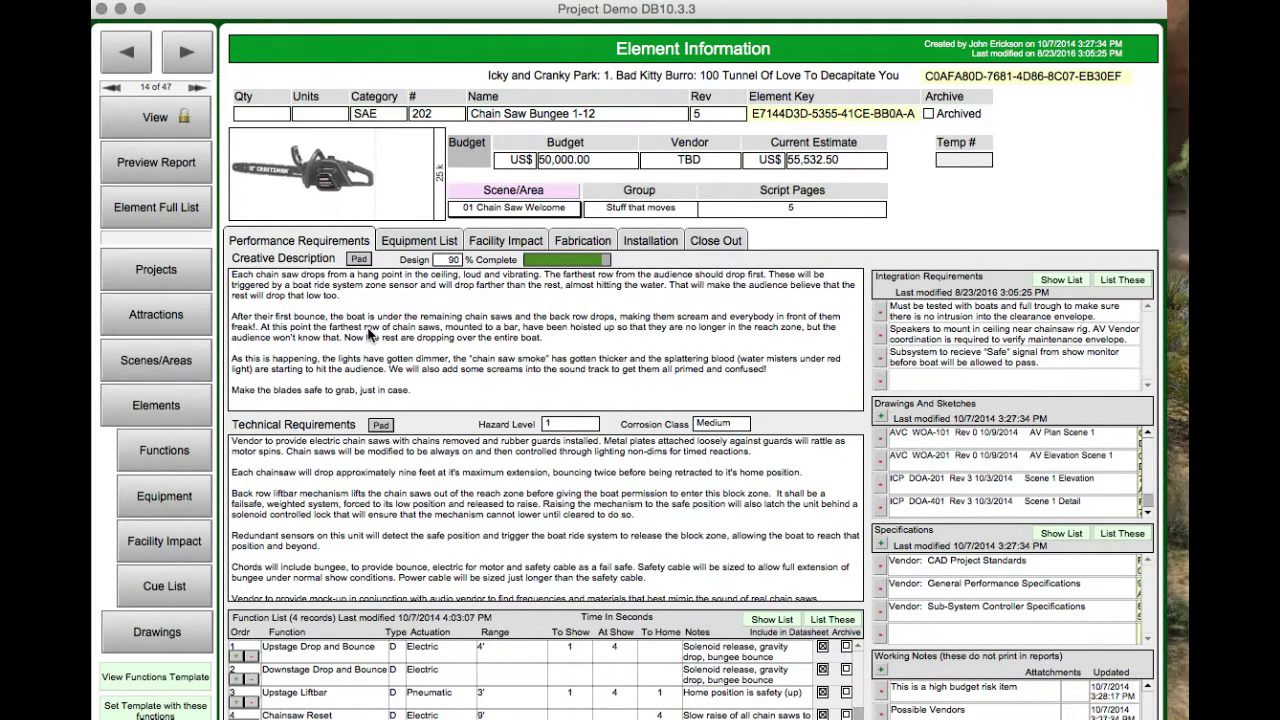
- Step to the next element and back, then view Chain Saw Bungee 1-12's functions as a full list
left_click(183, 58)
left_click(121, 60)
left_click(845, 623)
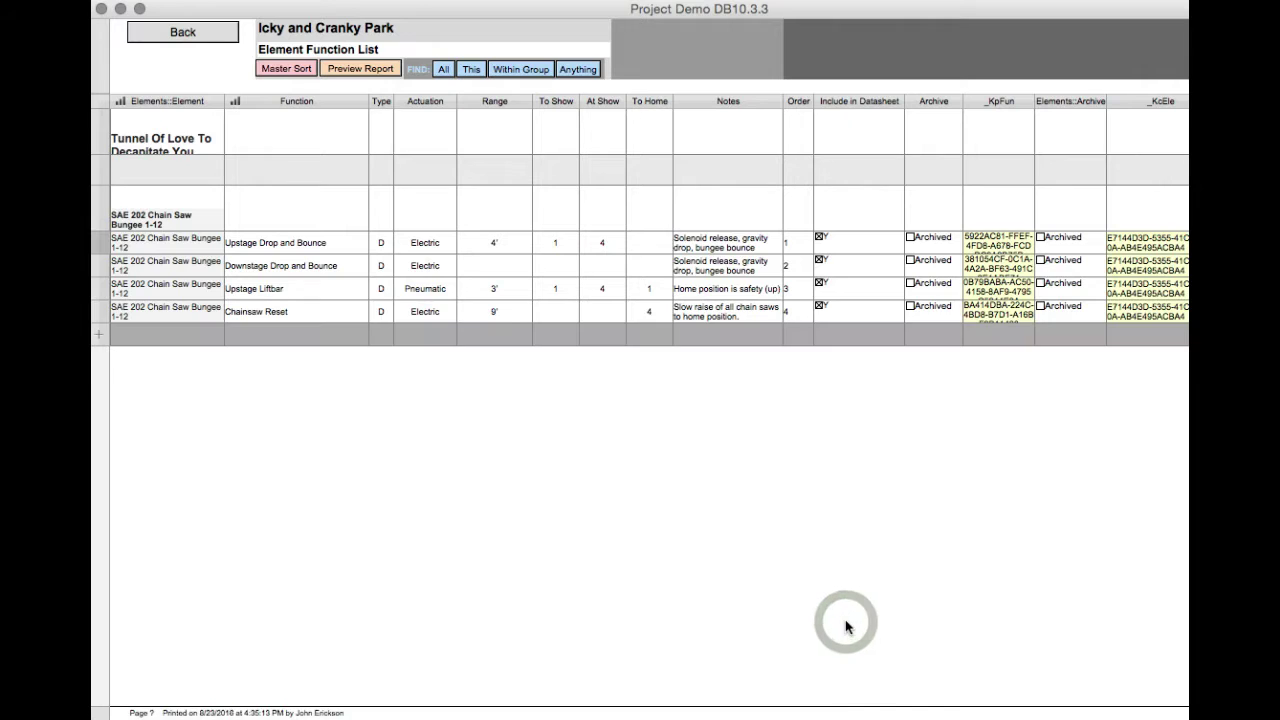
left_click(163, 31)
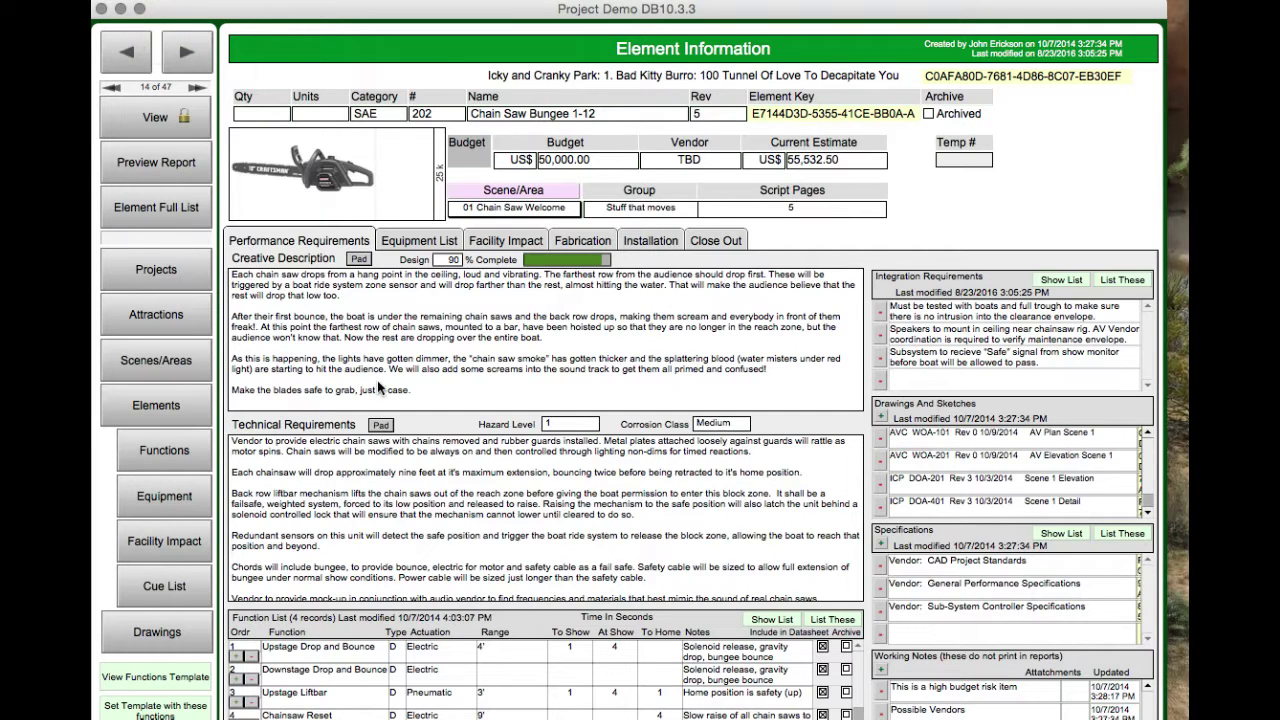
- View the equipment as a full-window list, then check the Facility Impact and Fabrication pages
left_click(432, 240)
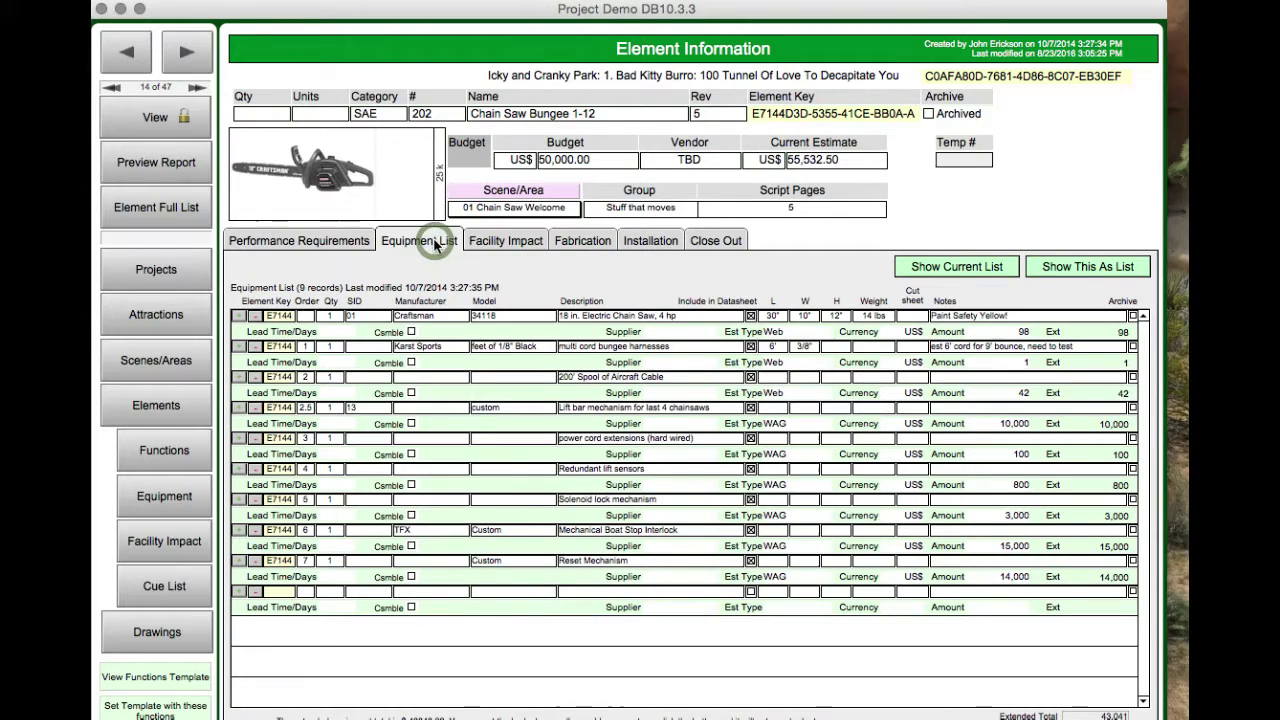
left_click(1083, 268)
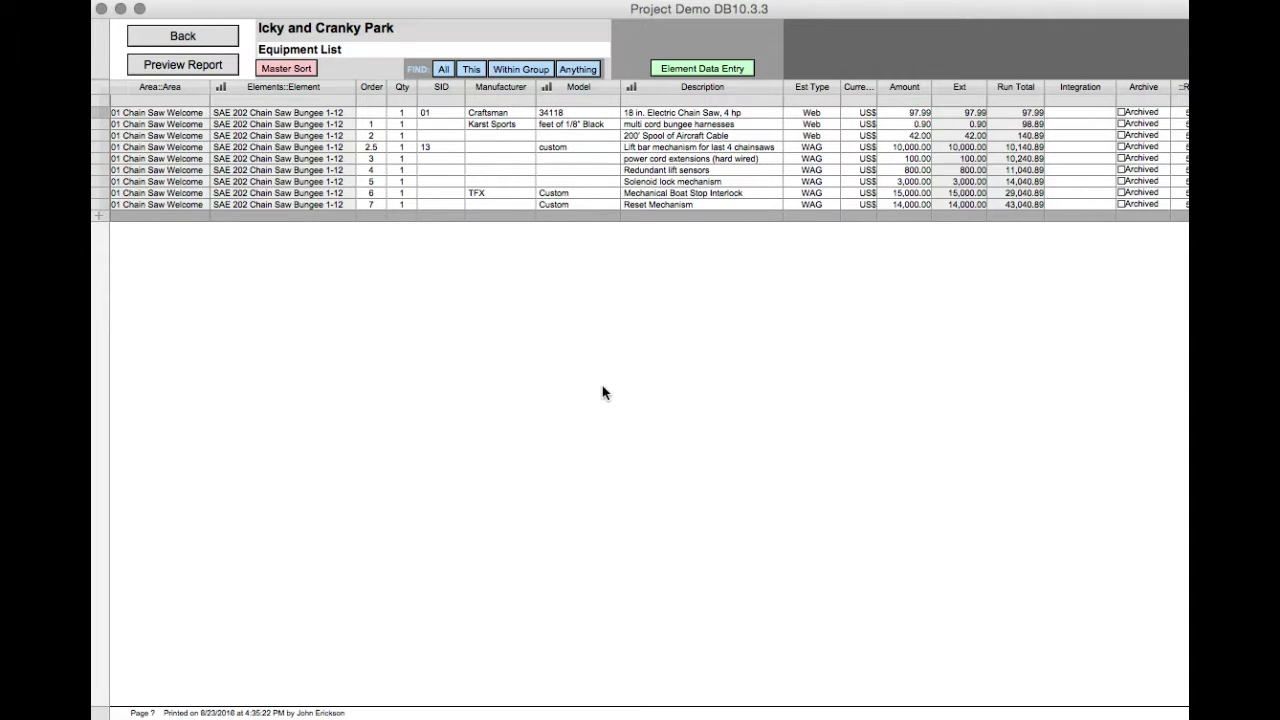
left_click(197, 38)
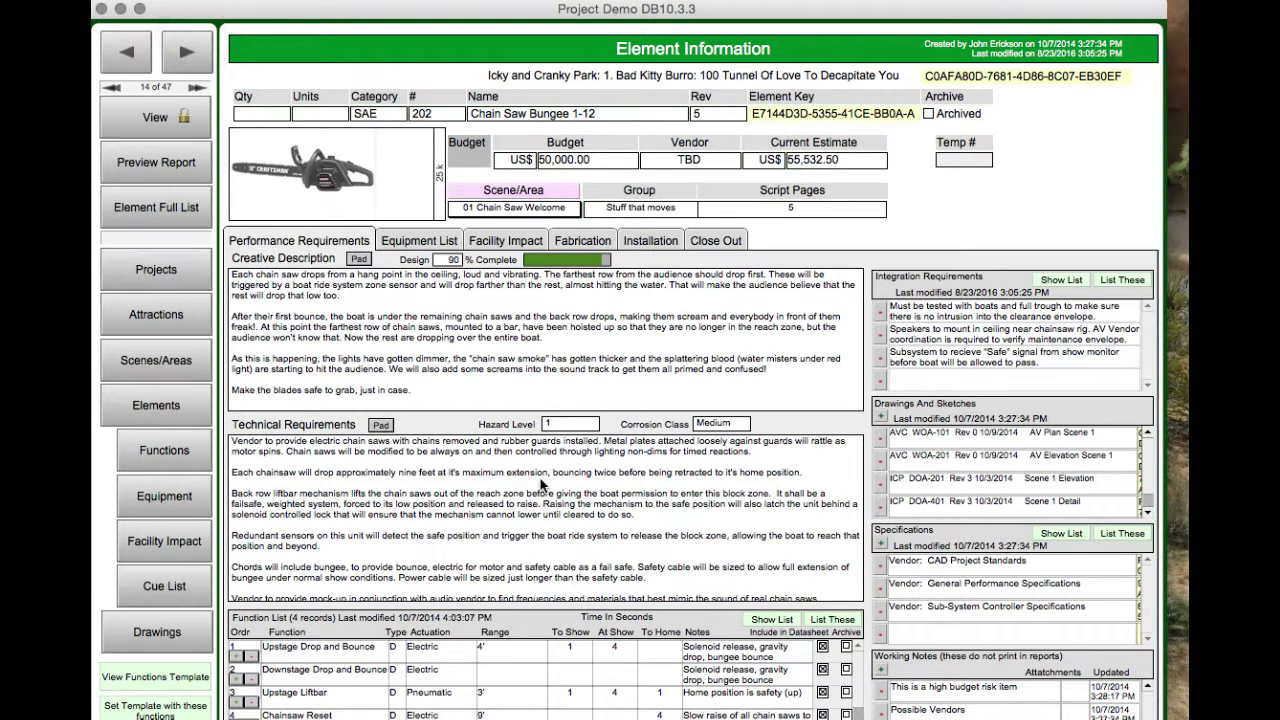
left_click(491, 242)
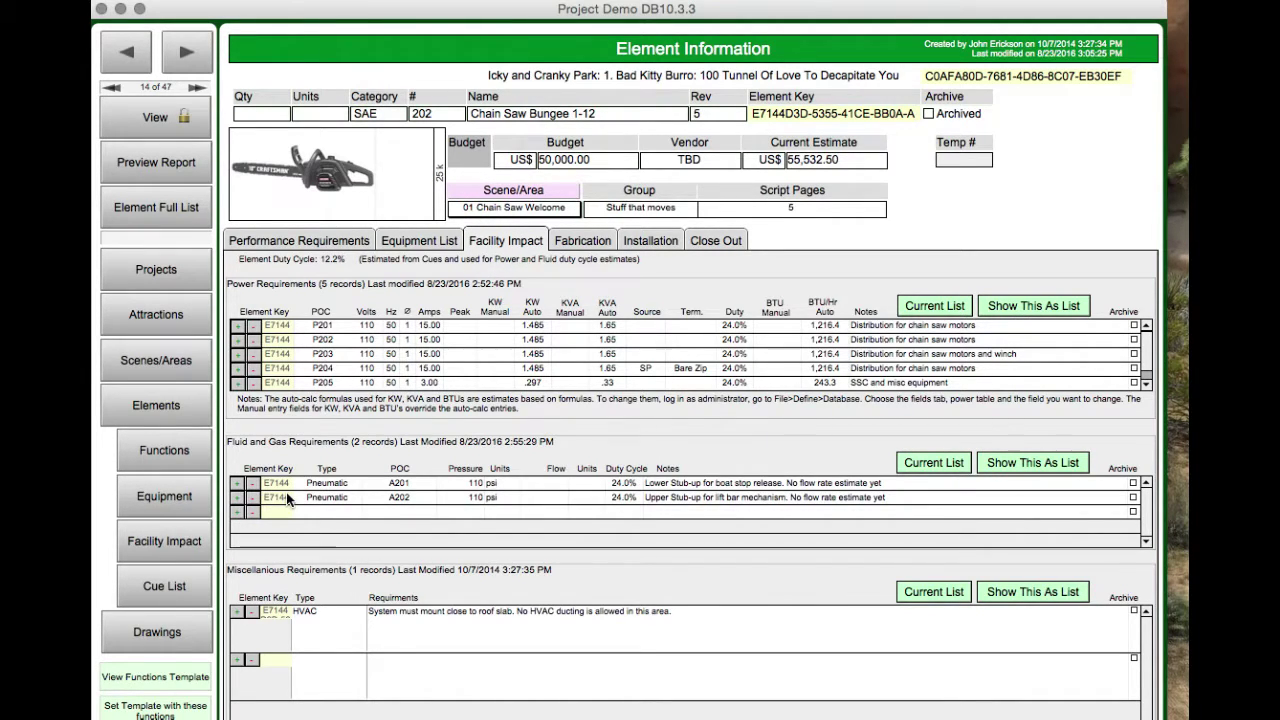
left_click(580, 244)
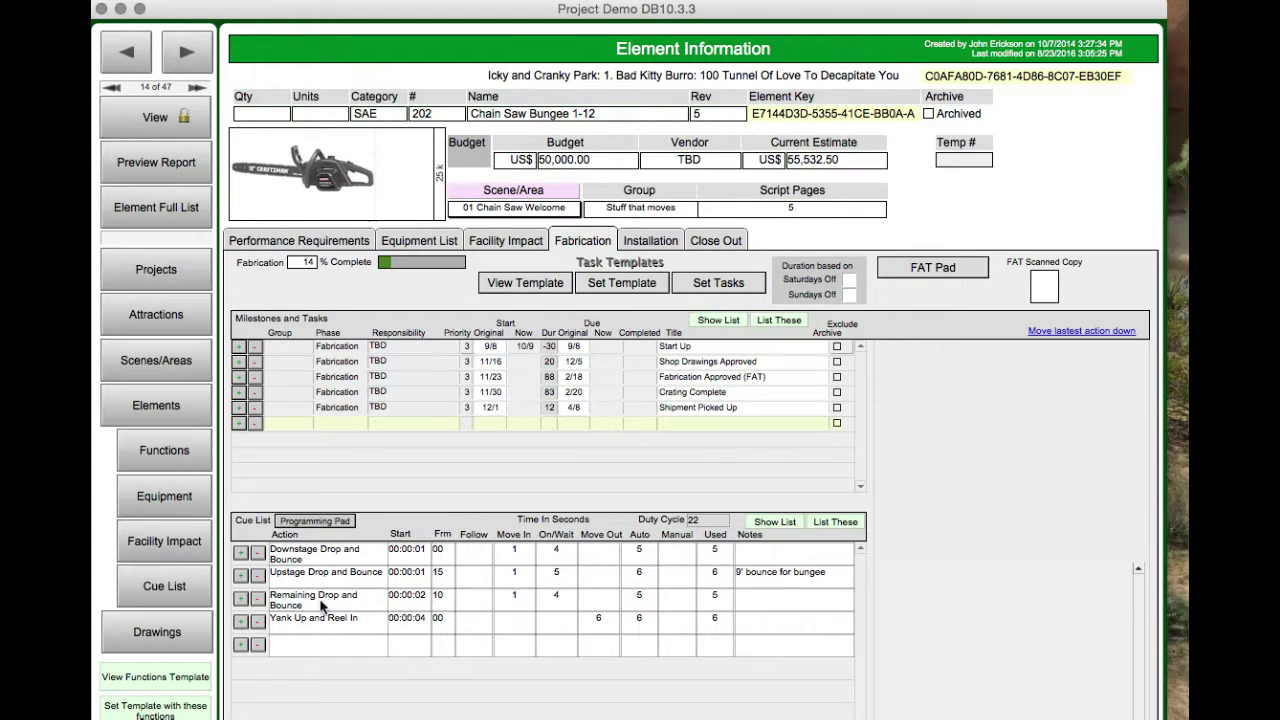
left_click(651, 241)
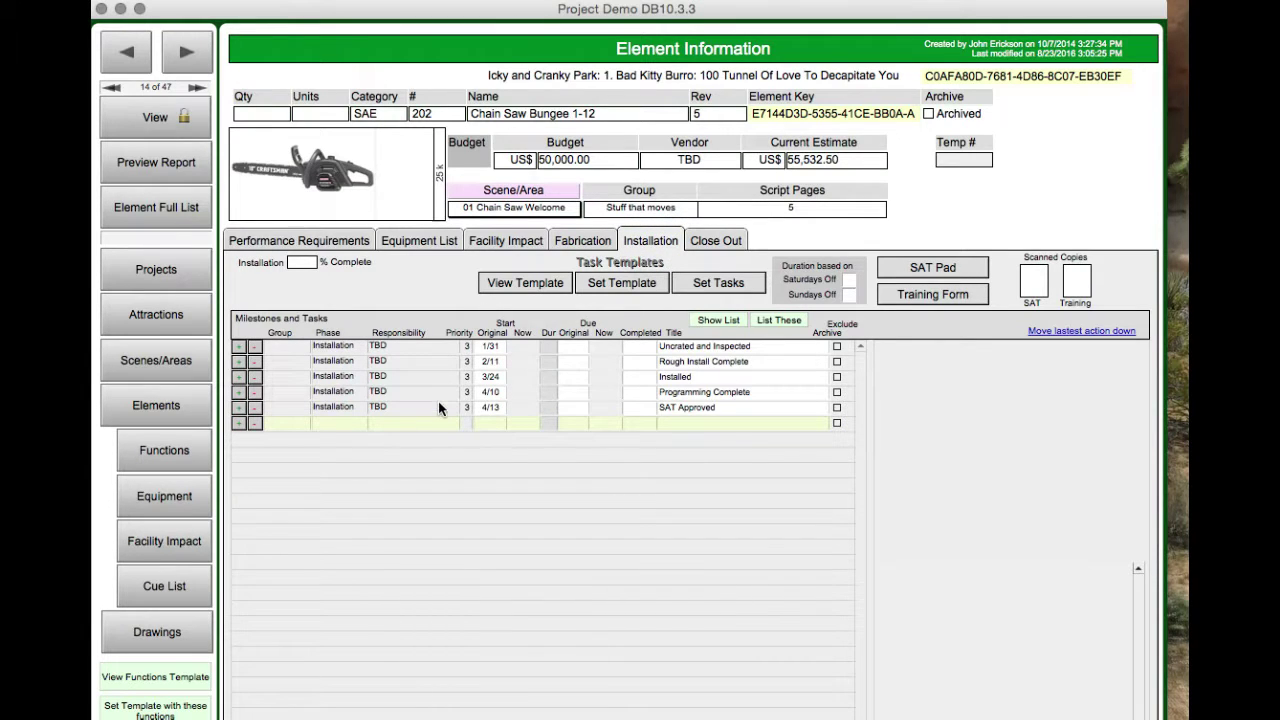
left_click(730, 245)
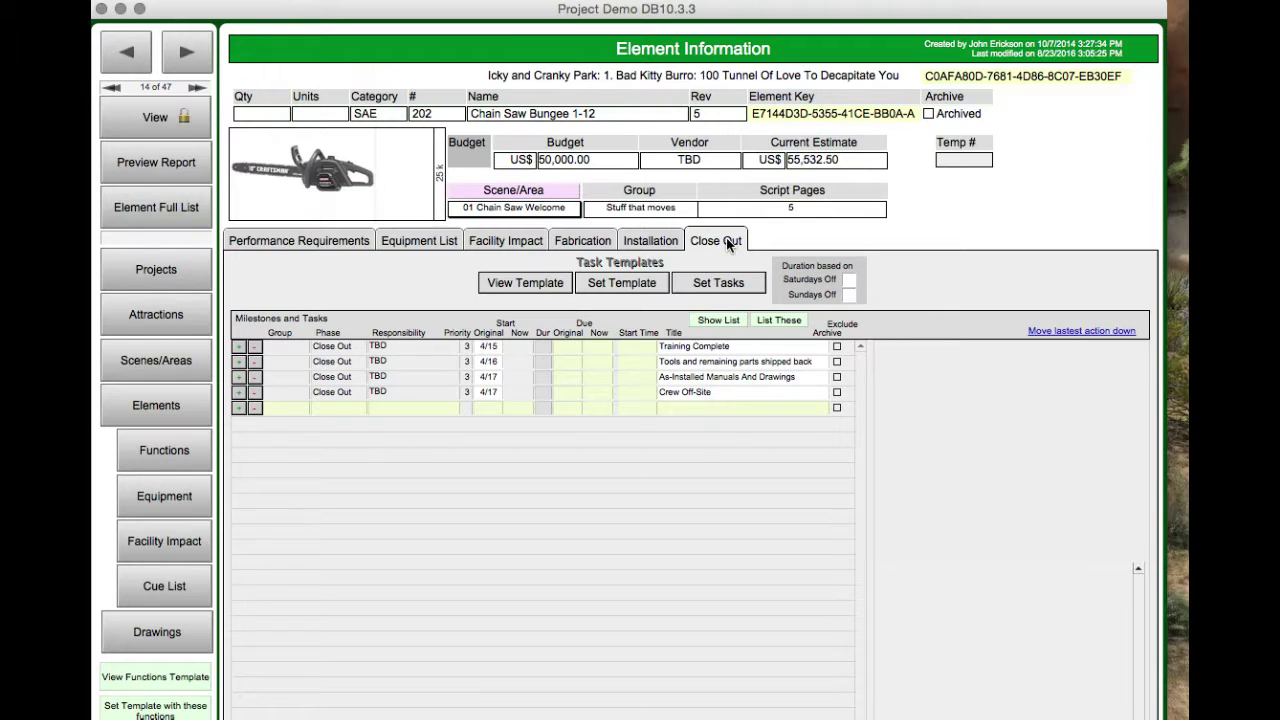
left_click(649, 240)
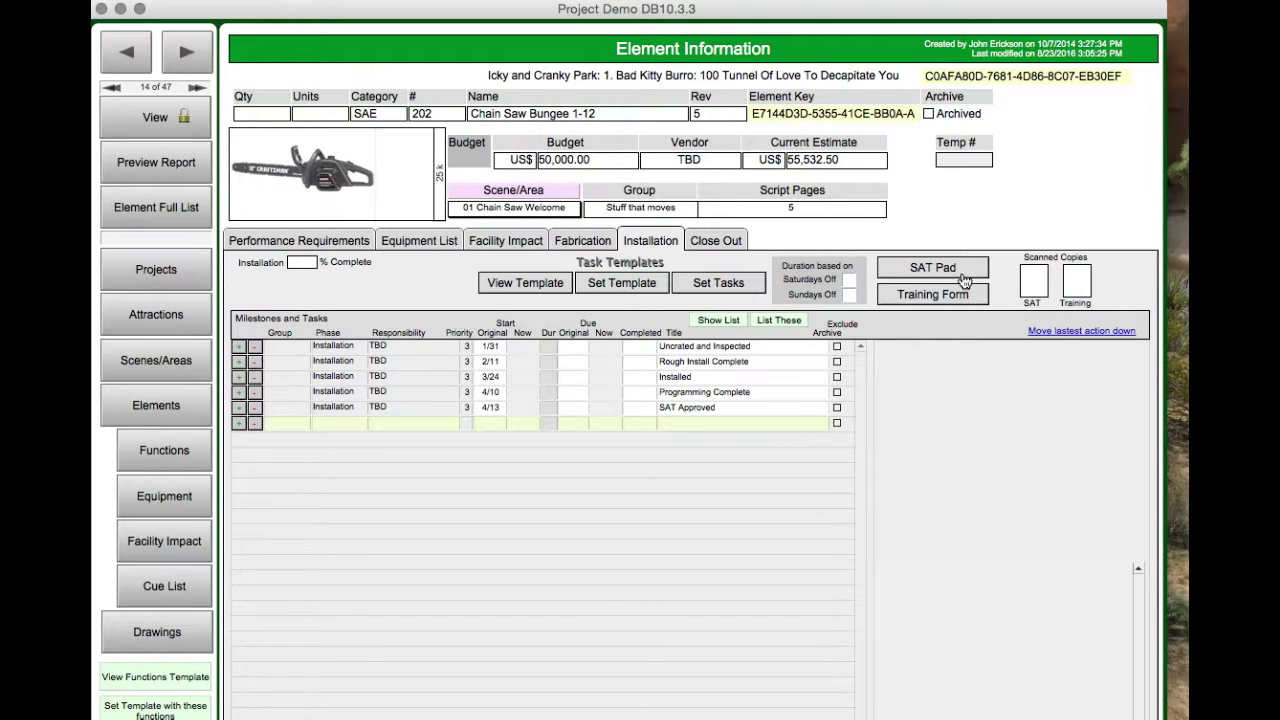
left_click(915, 264)
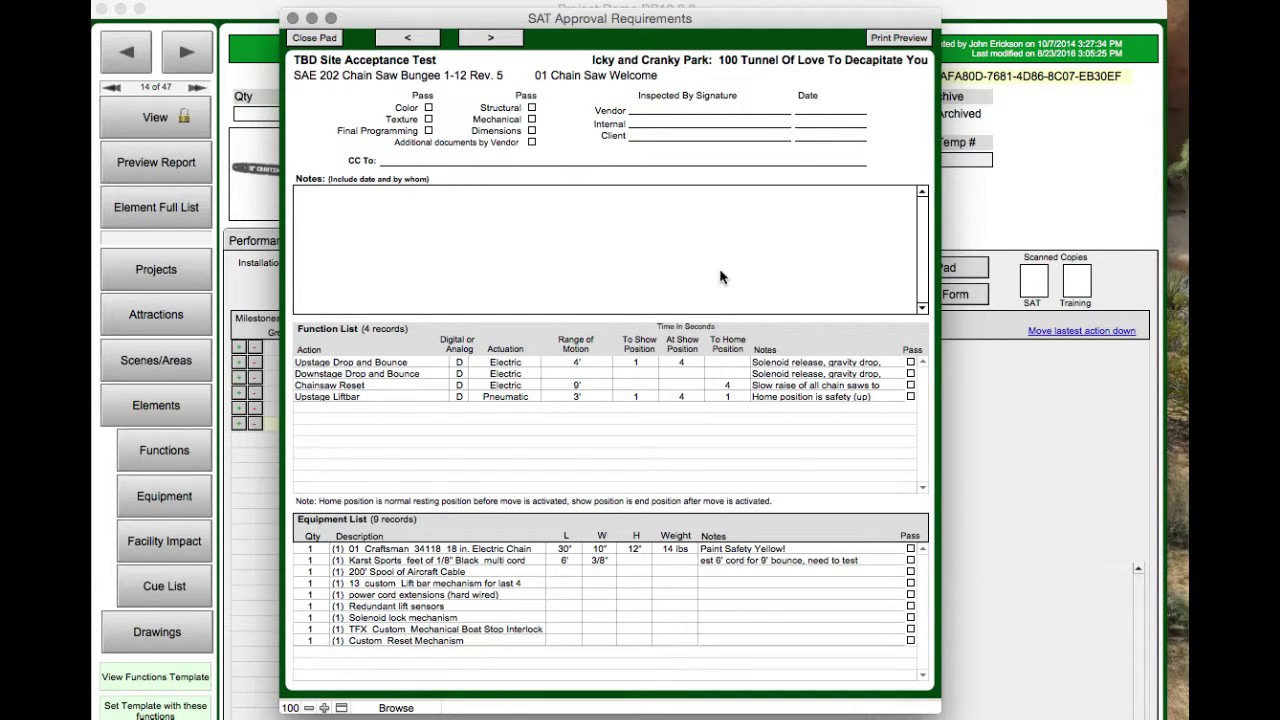
left_click(316, 39)
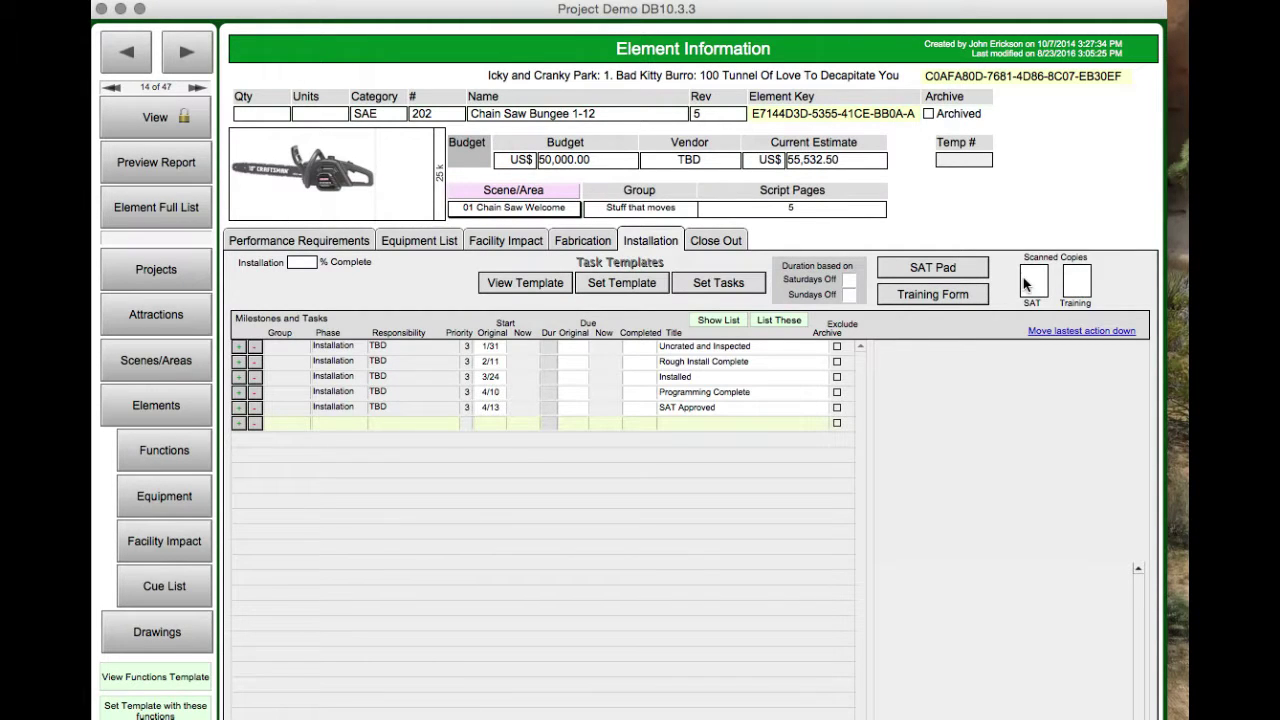
left_click(950, 296)
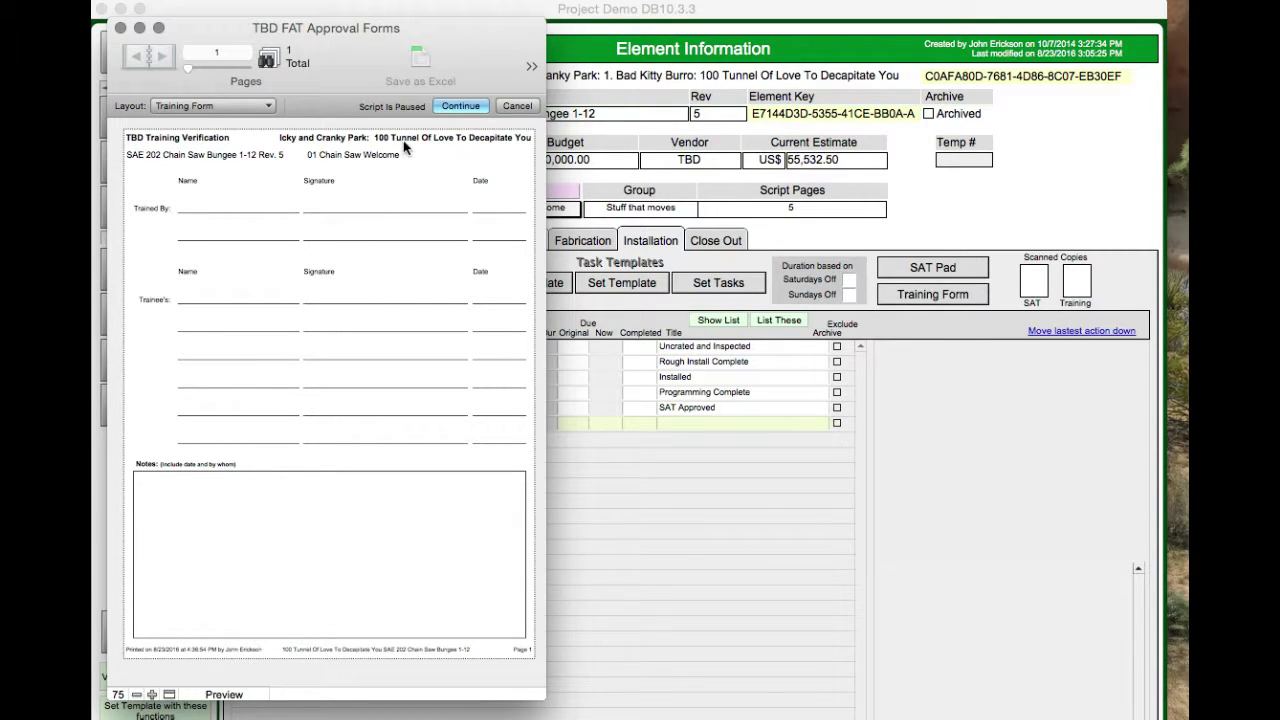
left_click(461, 105)
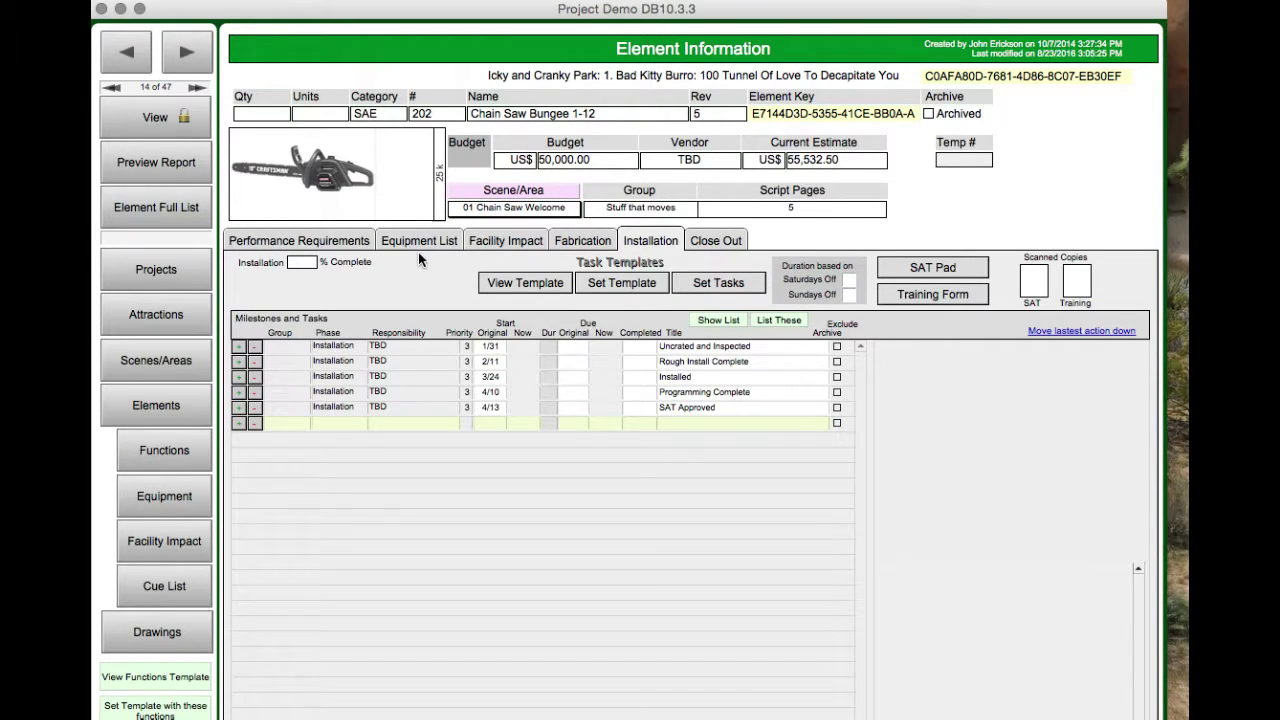
- Switch the Chain Saw Bungee 1-12 record to its Performance Requirements page
left_click(330, 240)
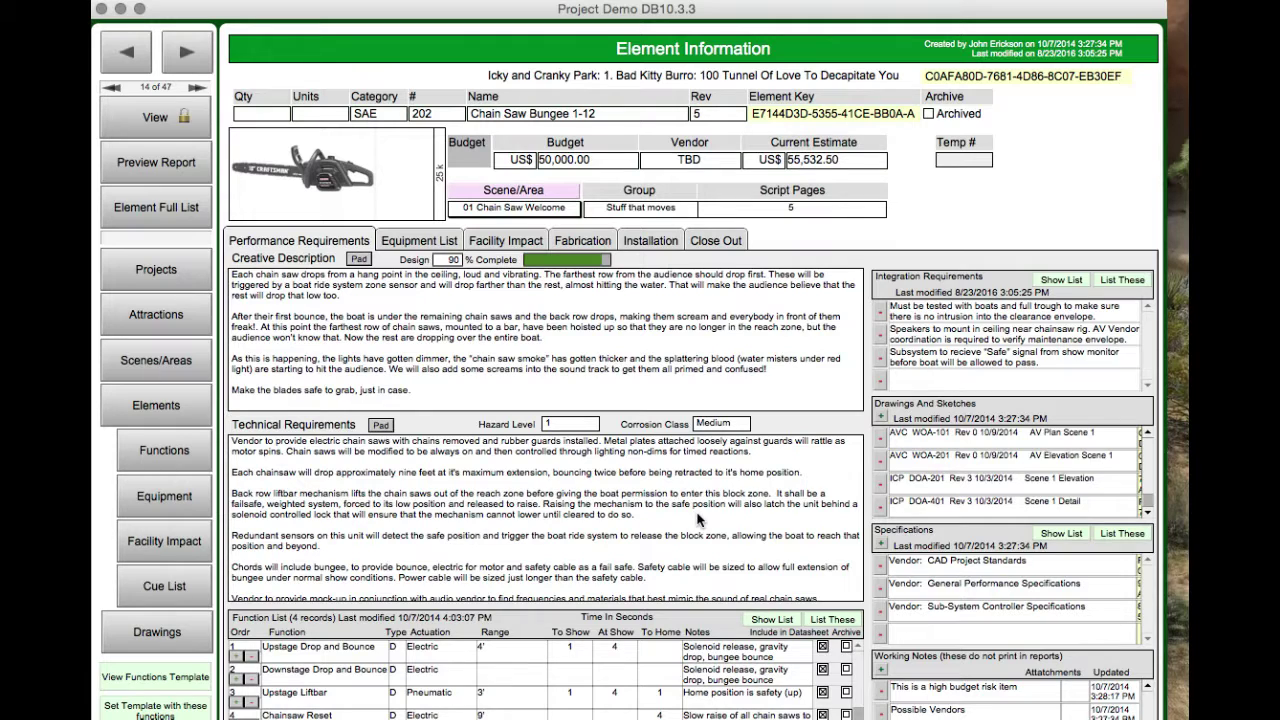
- Preview the standard Element Datasheet report for the chain saw element with budgets shown
left_click(157, 162)
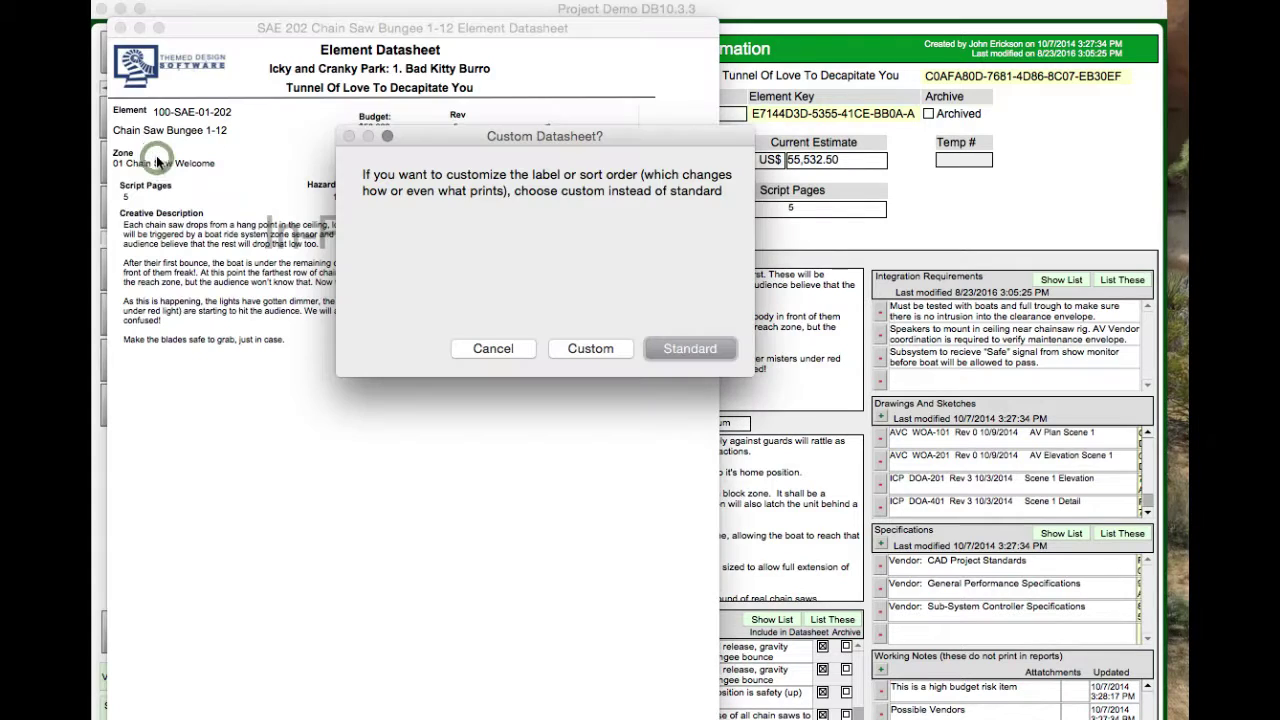
left_click(687, 345)
left_click(677, 348)
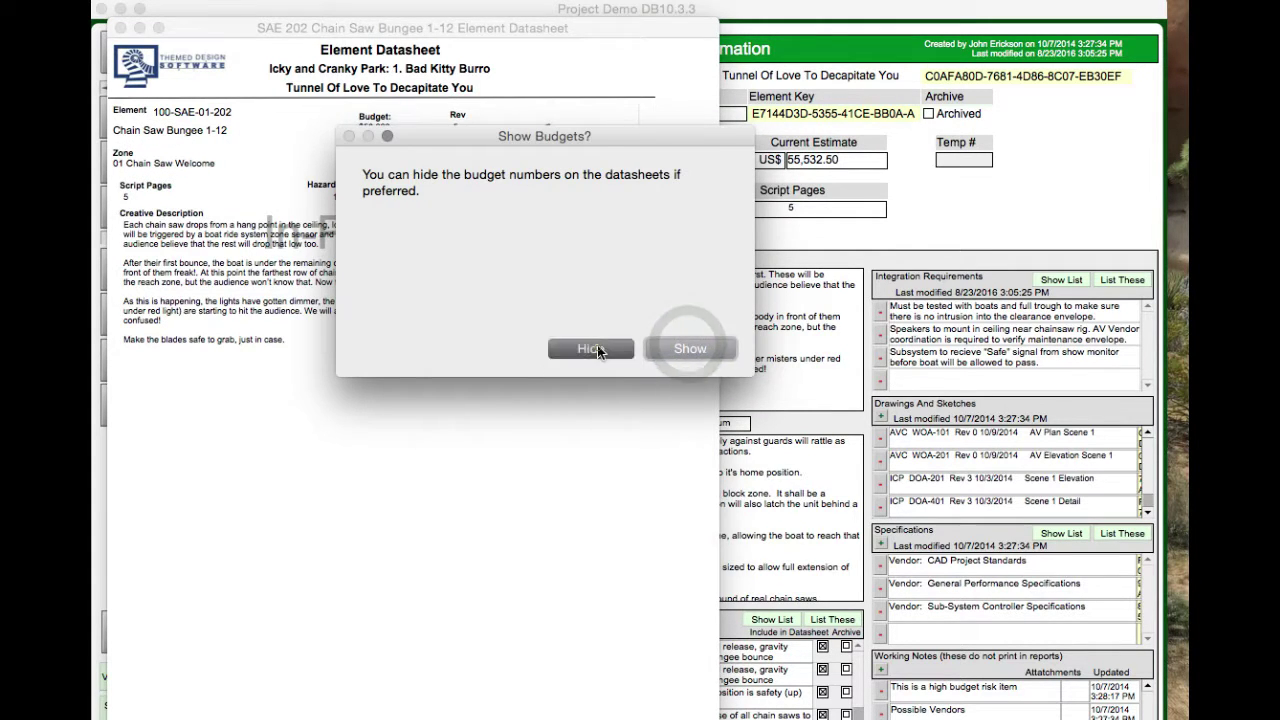
left_click(599, 350)
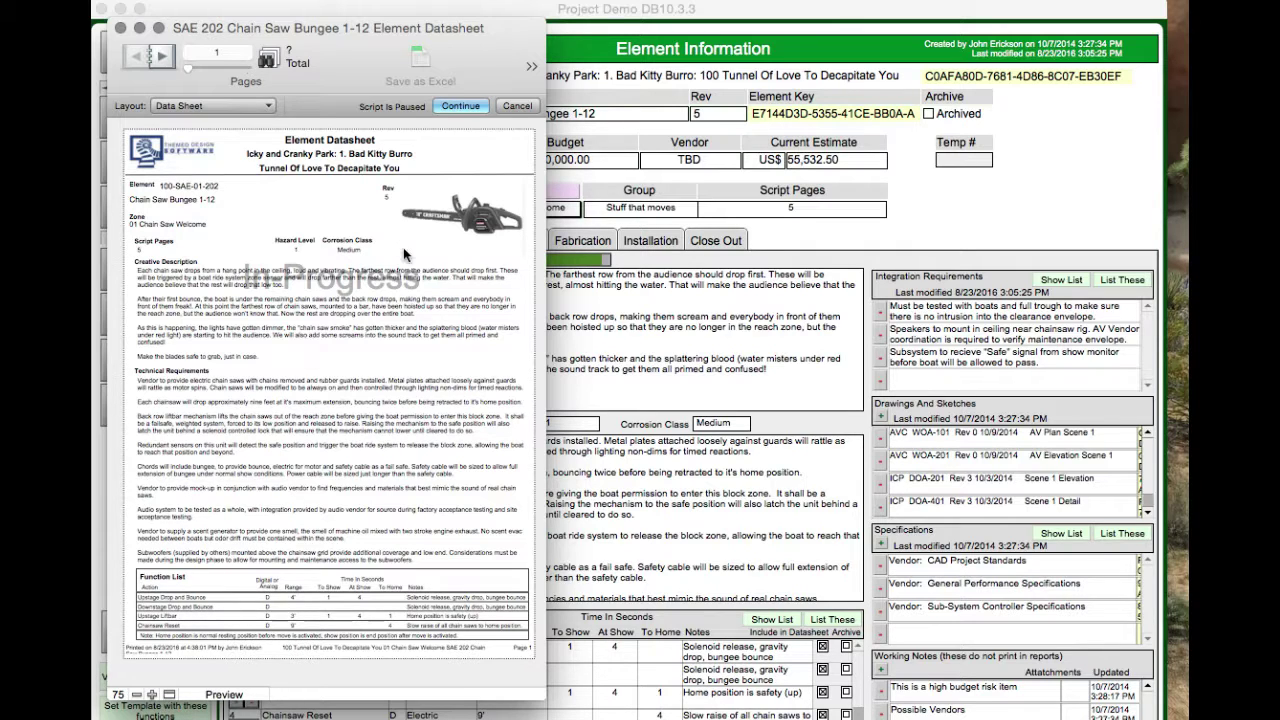
- Page through all three datasheet pages, toggle the preview toolbar, and zoom in on the page
left_click(160, 60)
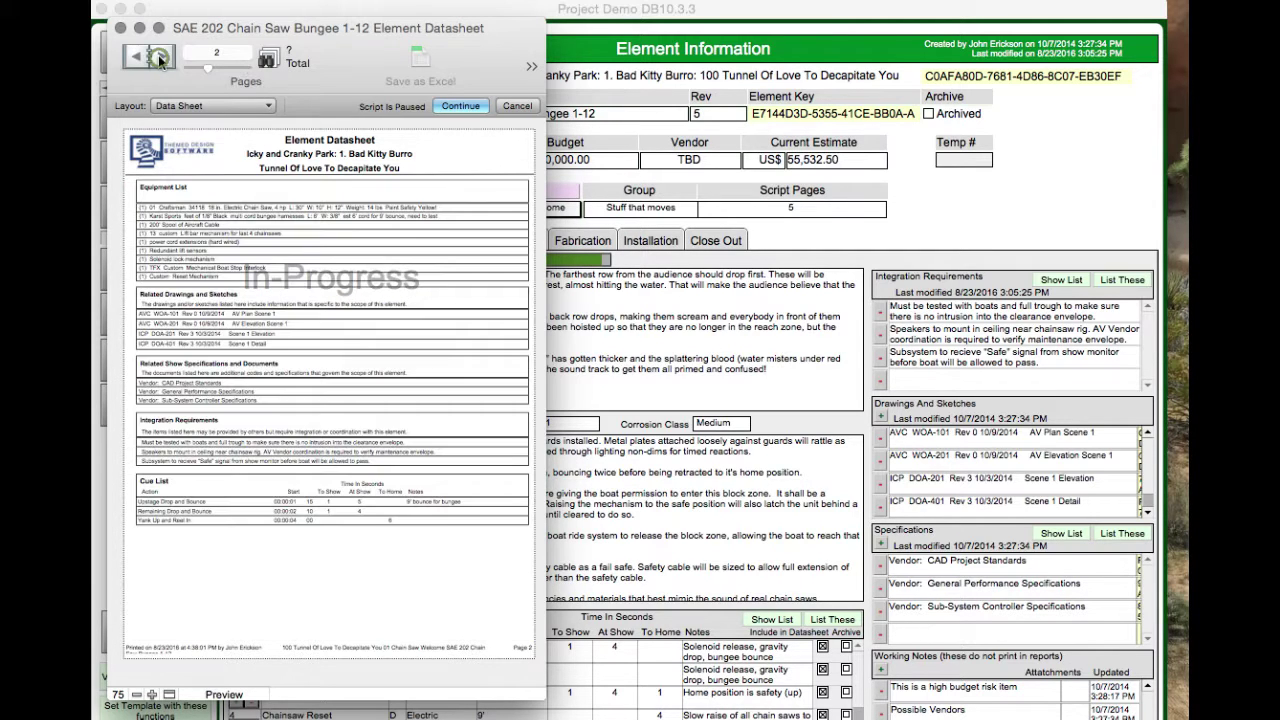
left_click(158, 60)
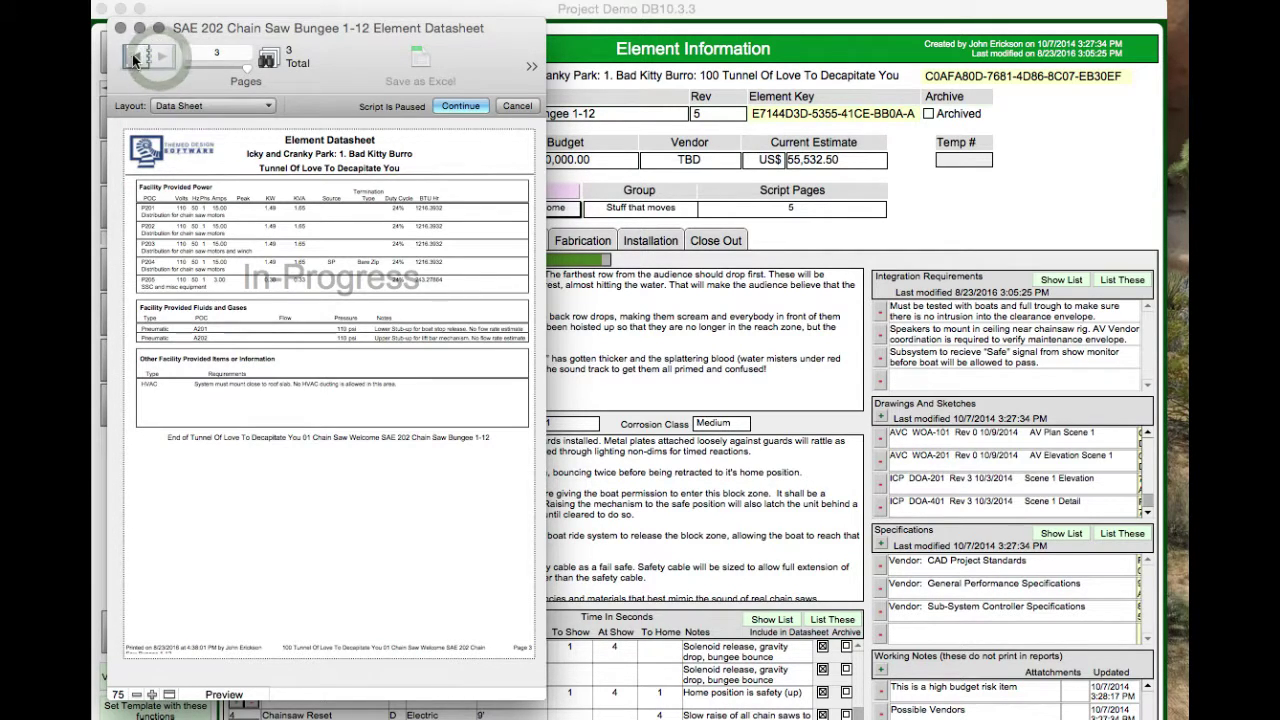
left_click(135, 57)
left_click(131, 57)
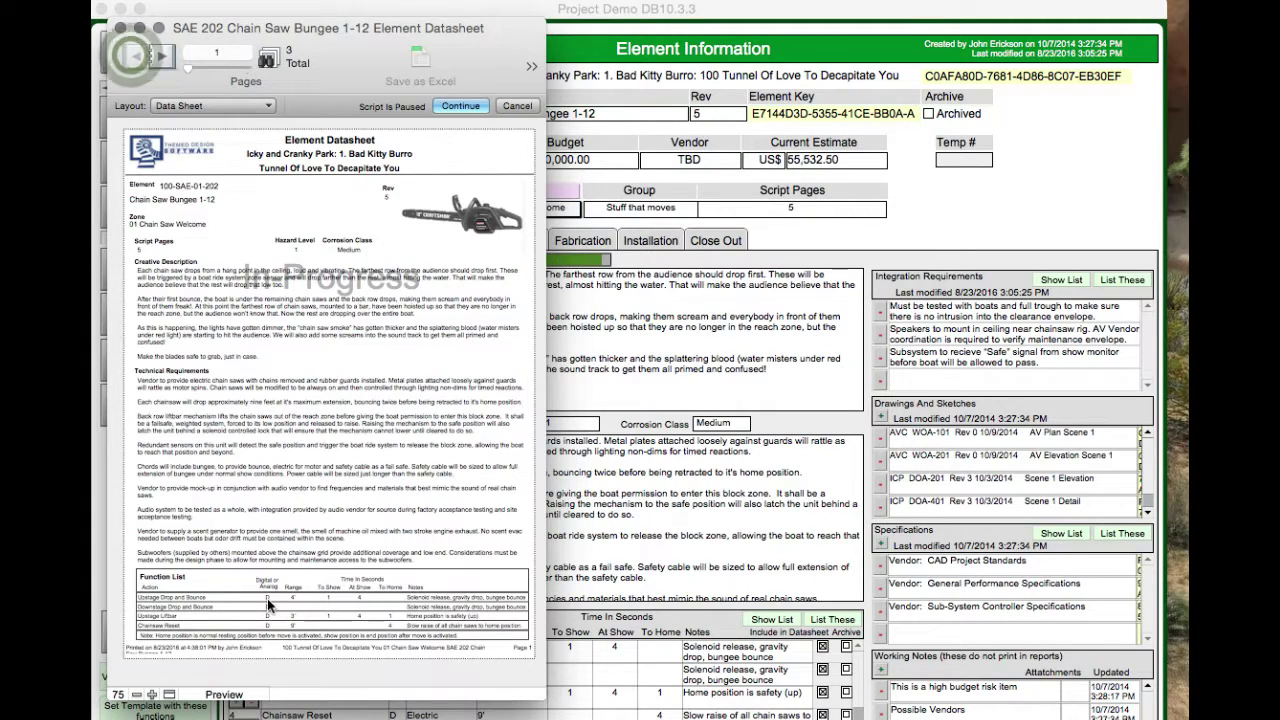
left_click(170, 694)
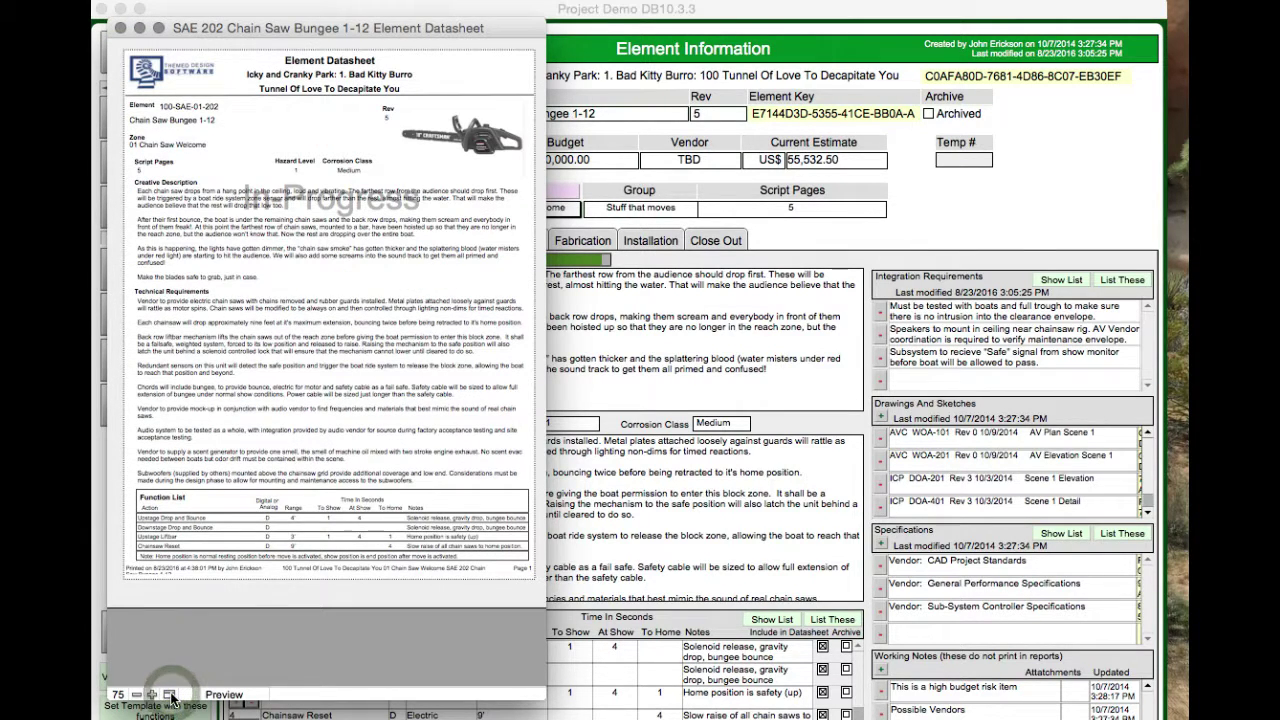
left_click(174, 702)
left_click(174, 703)
left_click(168, 694)
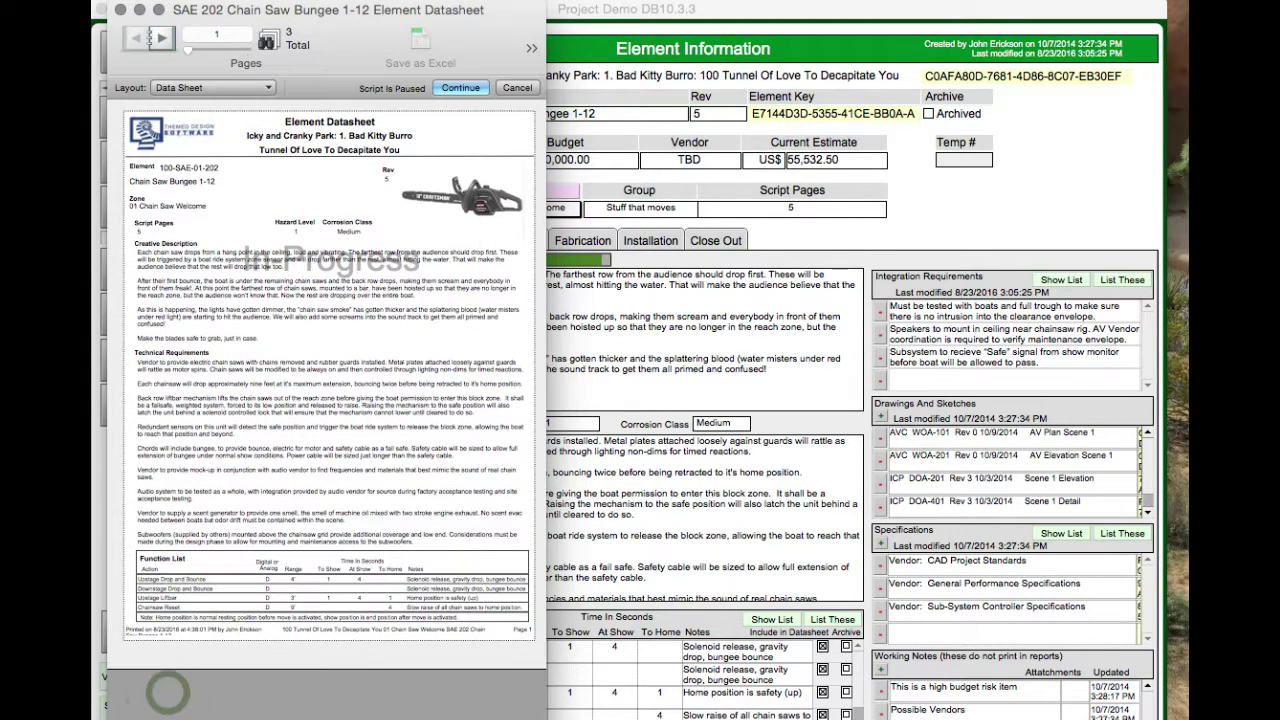
left_click(152, 710)
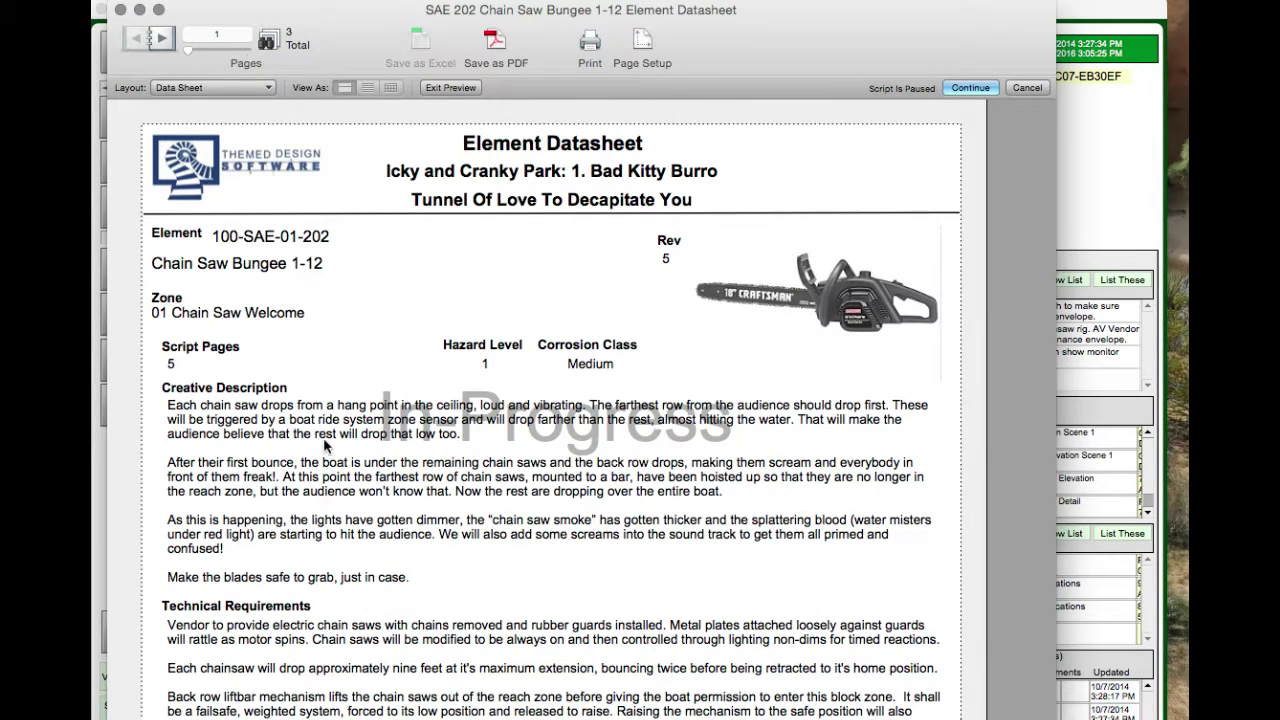
- Scroll through the datasheet's first and second pages
scroll(352, 540, "down", 4)
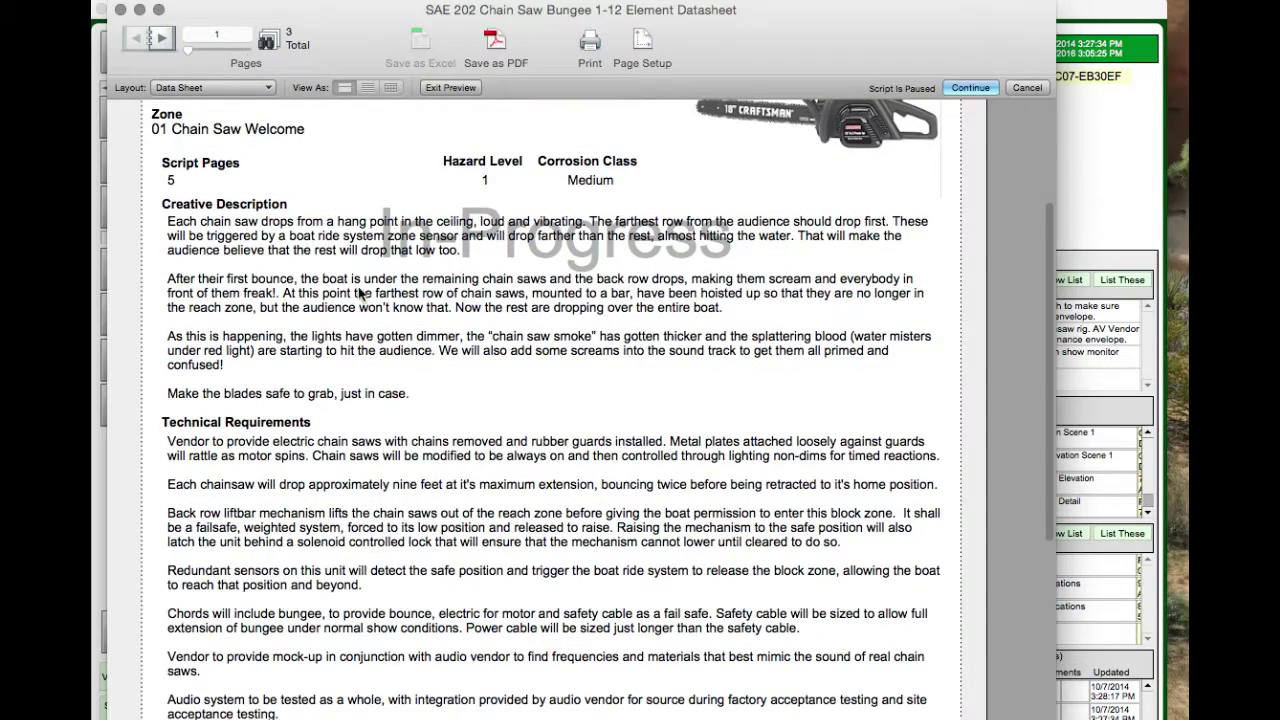
scroll(407, 402, "down", 7)
scroll(407, 402, "up", 12)
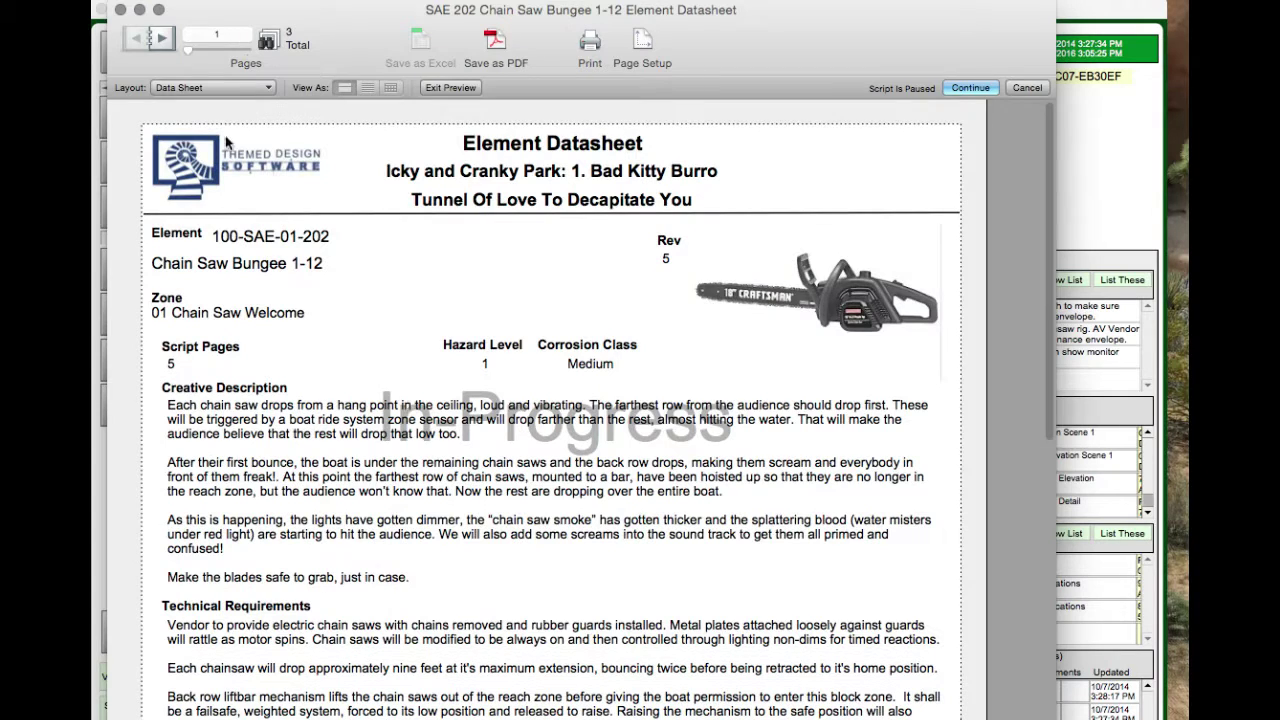
left_click(165, 37)
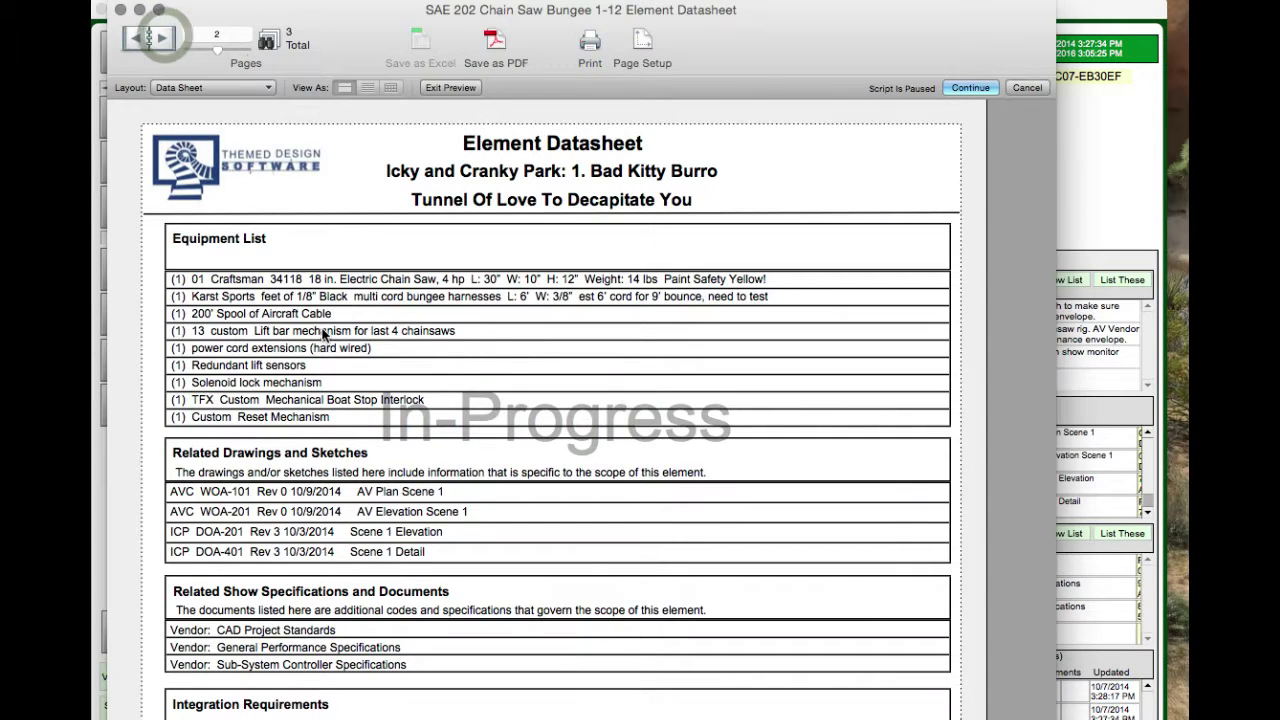
scroll(330, 592, "up", 1)
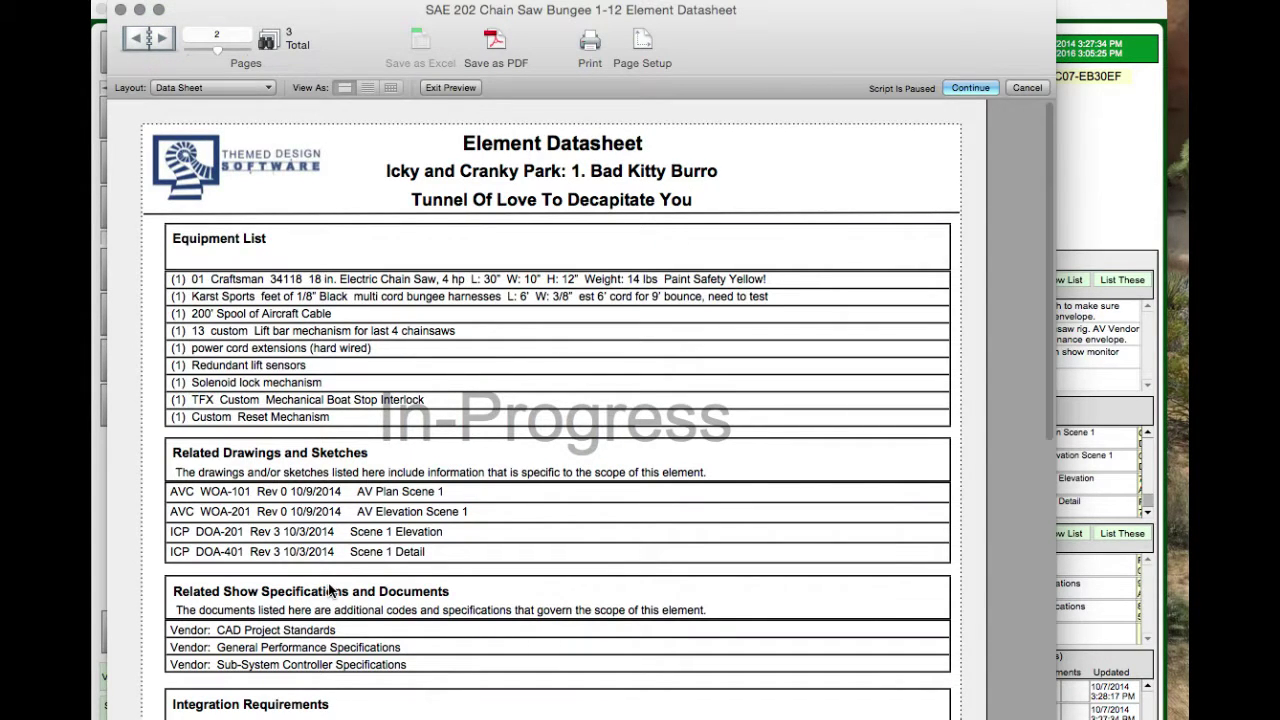
scroll(330, 592, "down", 4)
scroll(320, 298, "up", 4)
- Review page 3, exit the preview, and open the Projects list
left_click(160, 37)
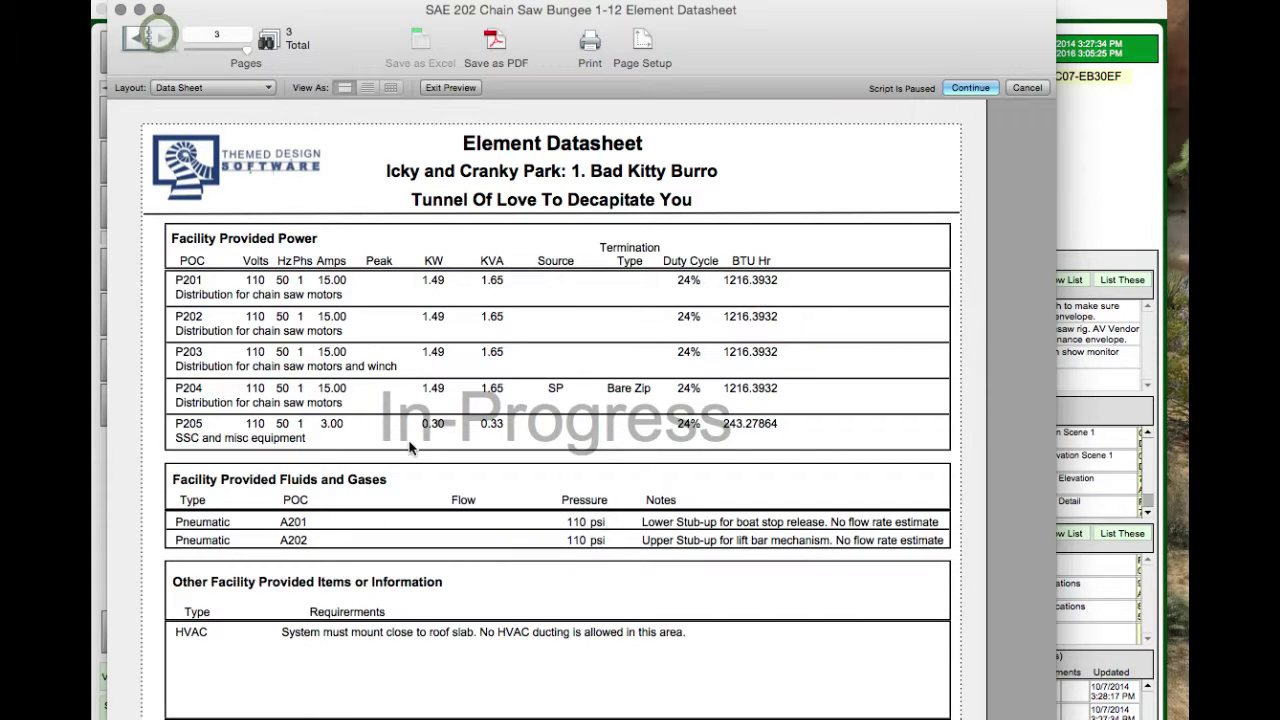
scroll(409, 448, "down", 3)
scroll(409, 448, "up", 5)
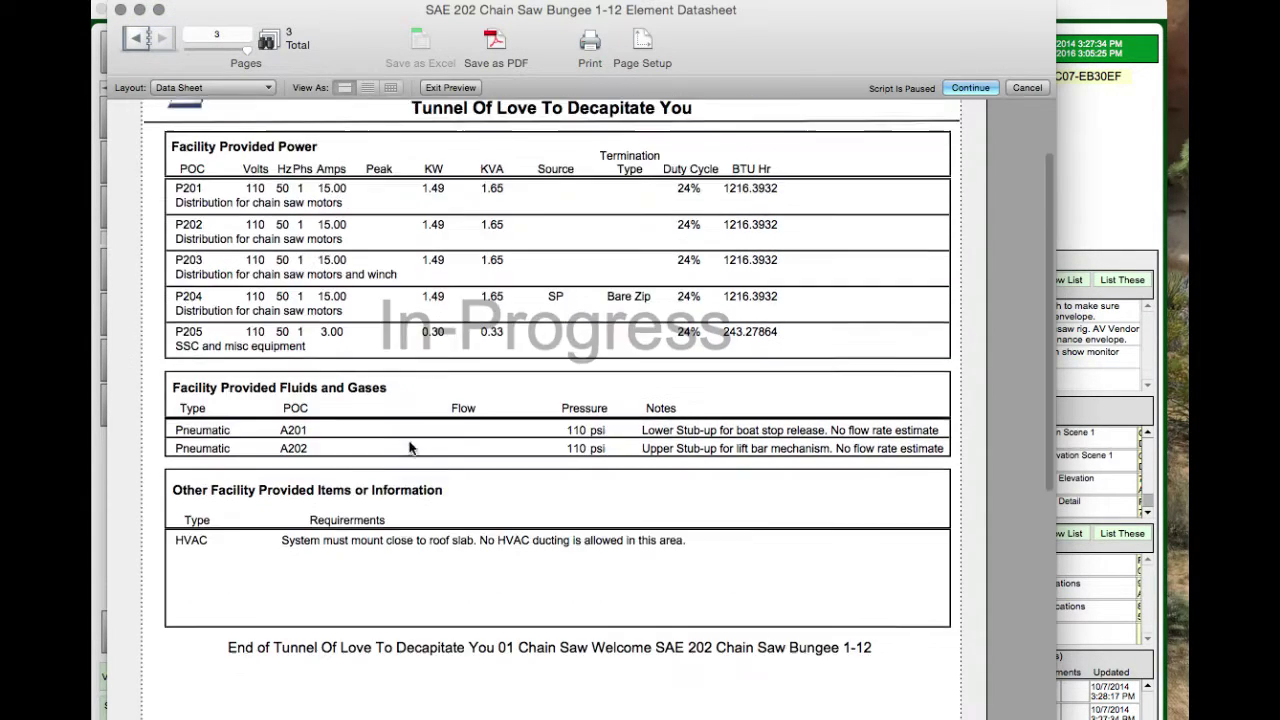
left_click(972, 89)
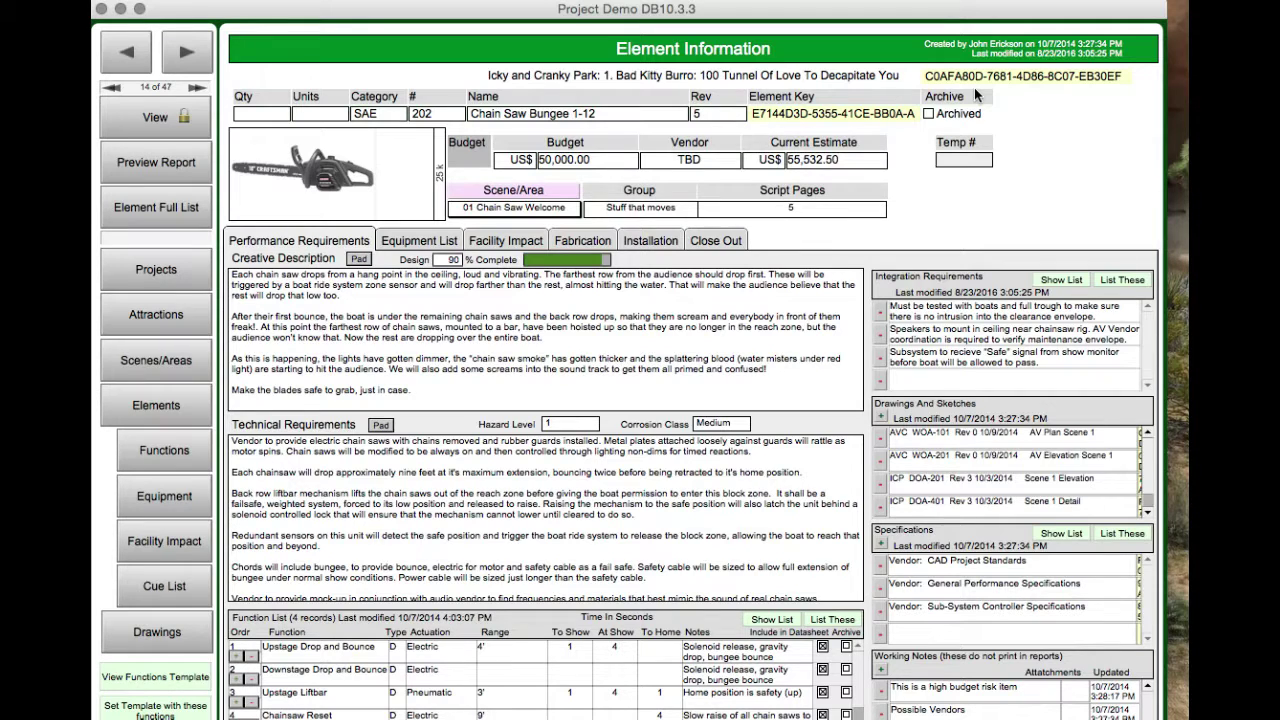
left_click(152, 284)
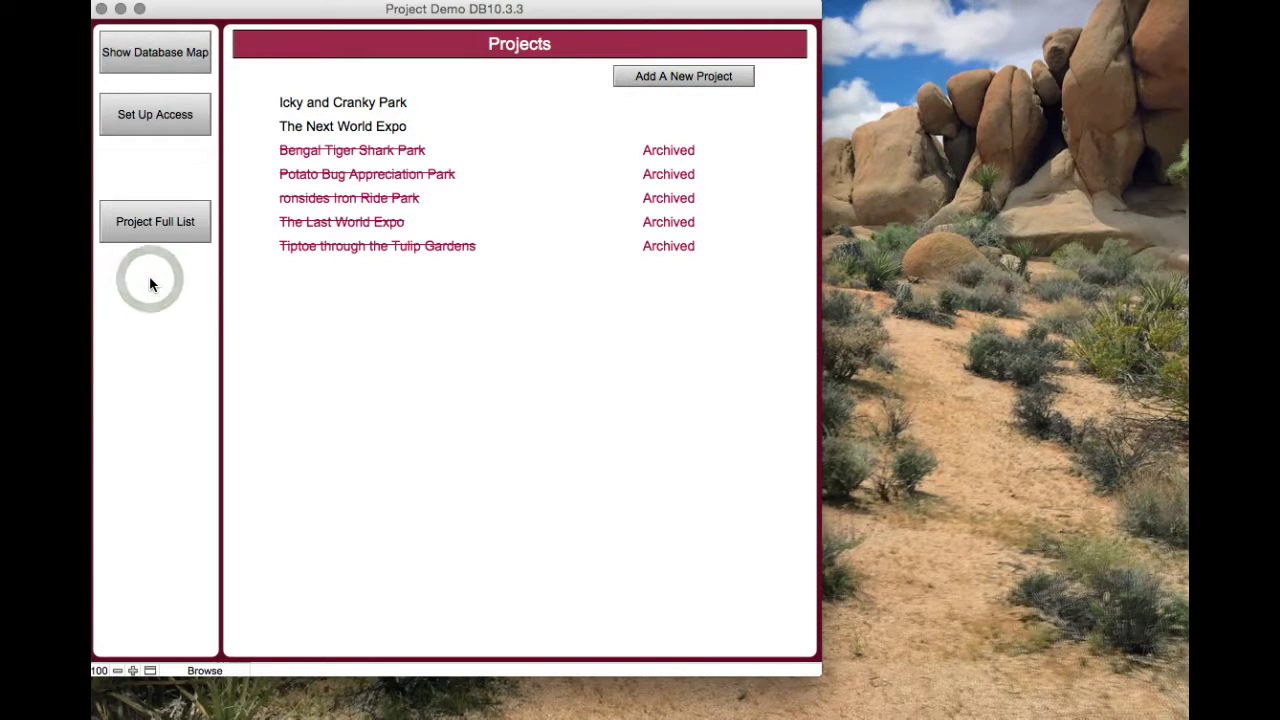